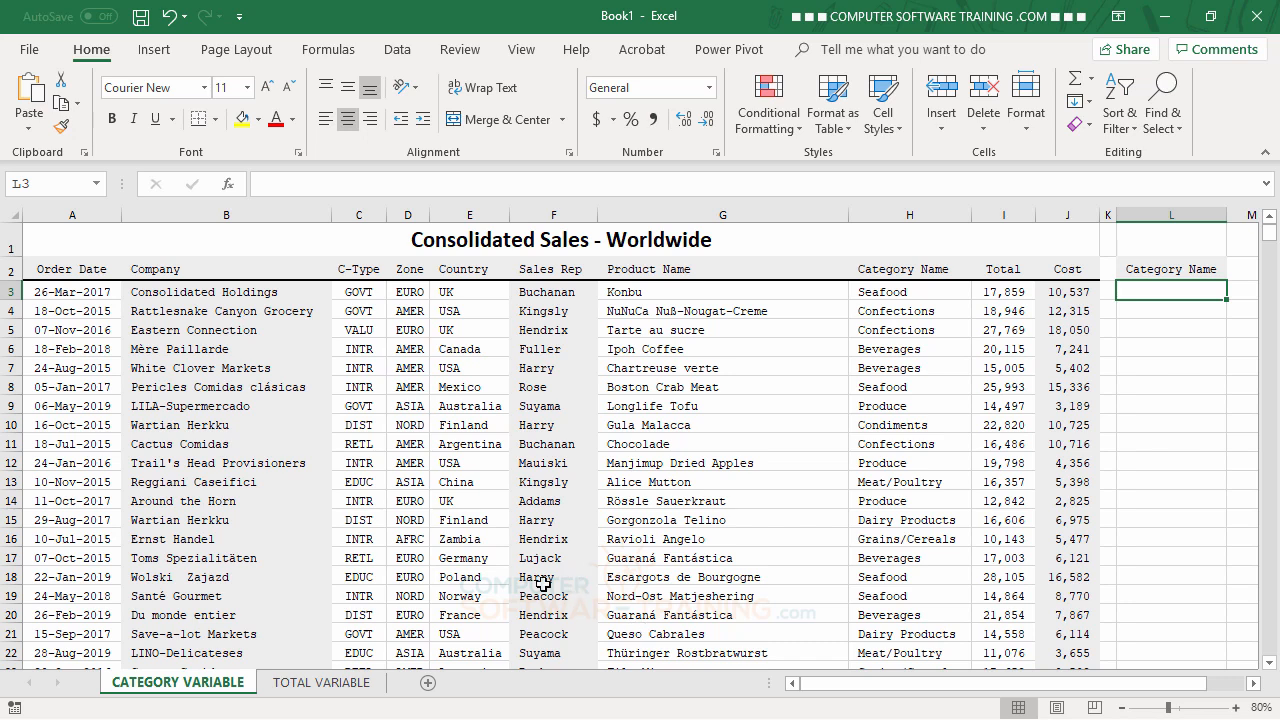
Create a formula-based conditional formatting rule for all sales records in A3:J75002 with the formula =$H3=$L$3
left_click(63, 297)
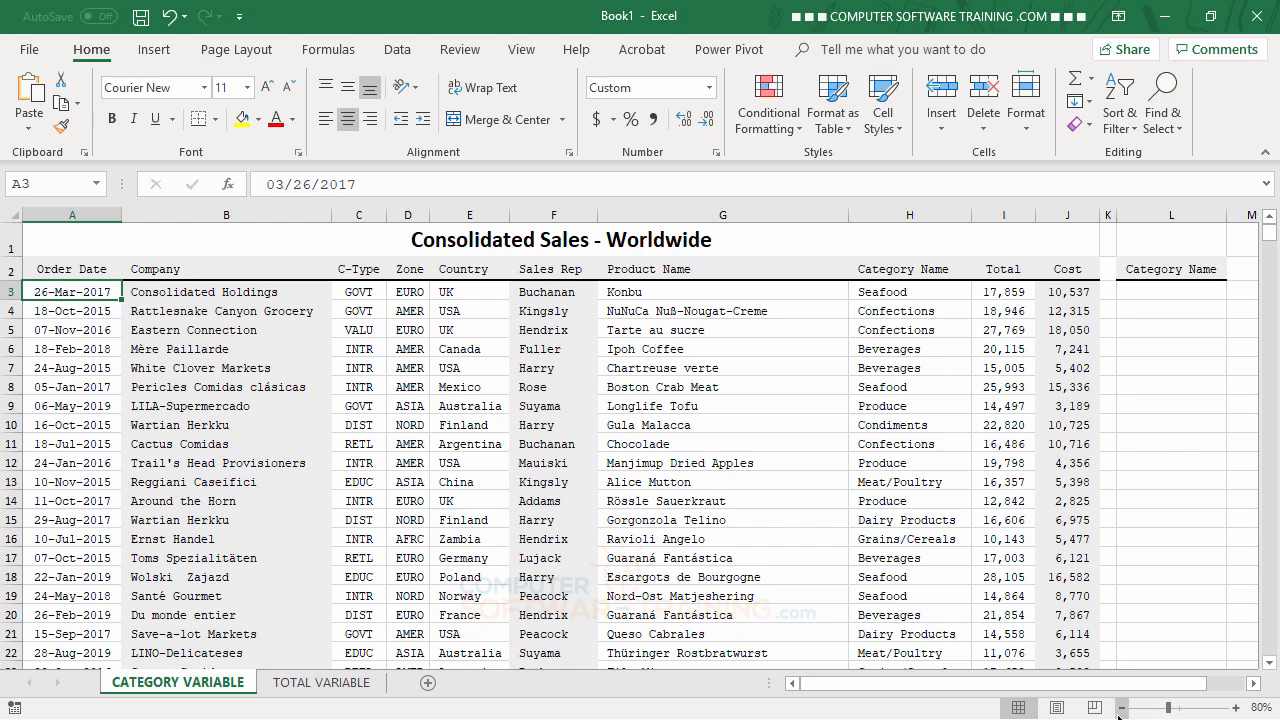
key("ctrl+shift+Right")
key("ctrl+shift+Down")
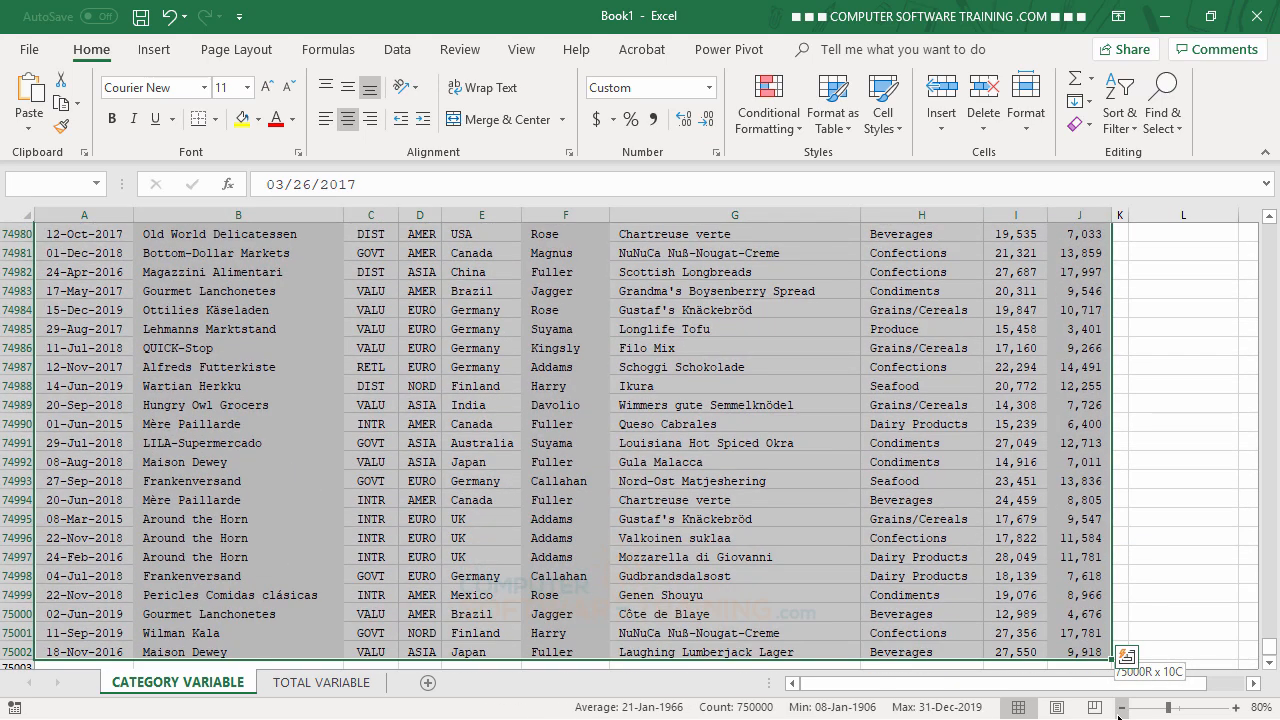
left_click_drag(1268, 648, 1272, 233)
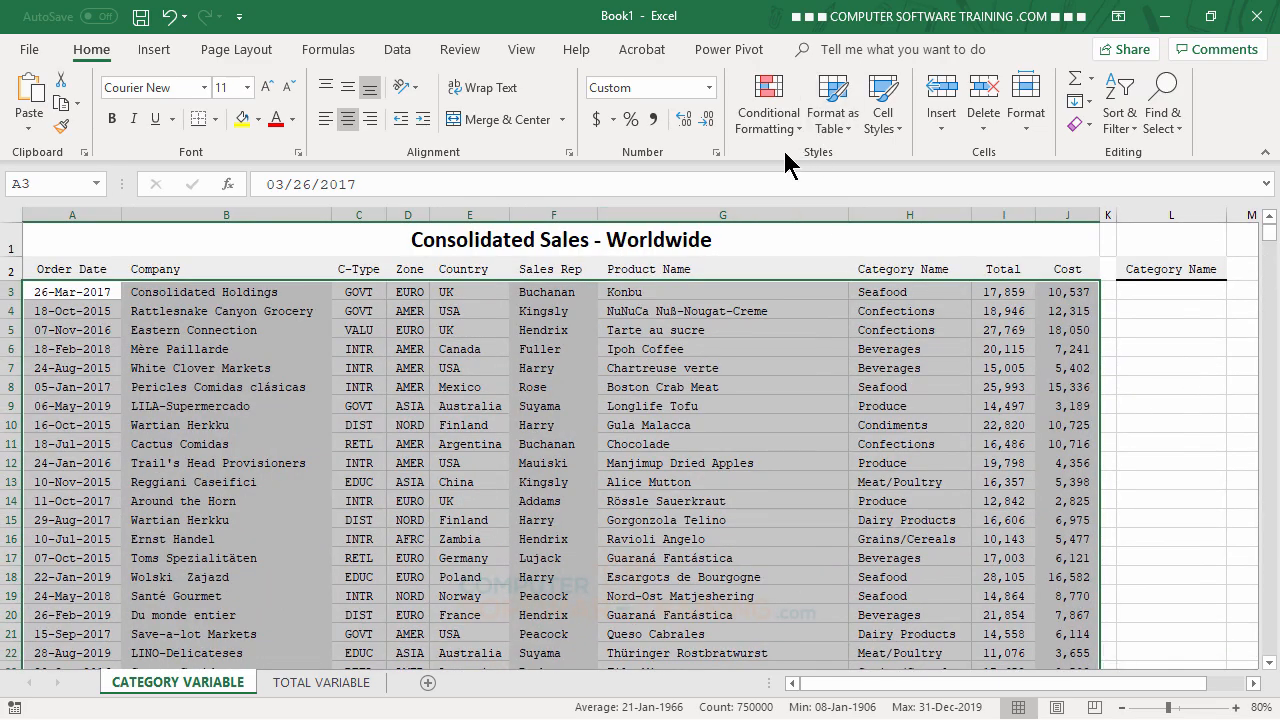
left_click(771, 118)
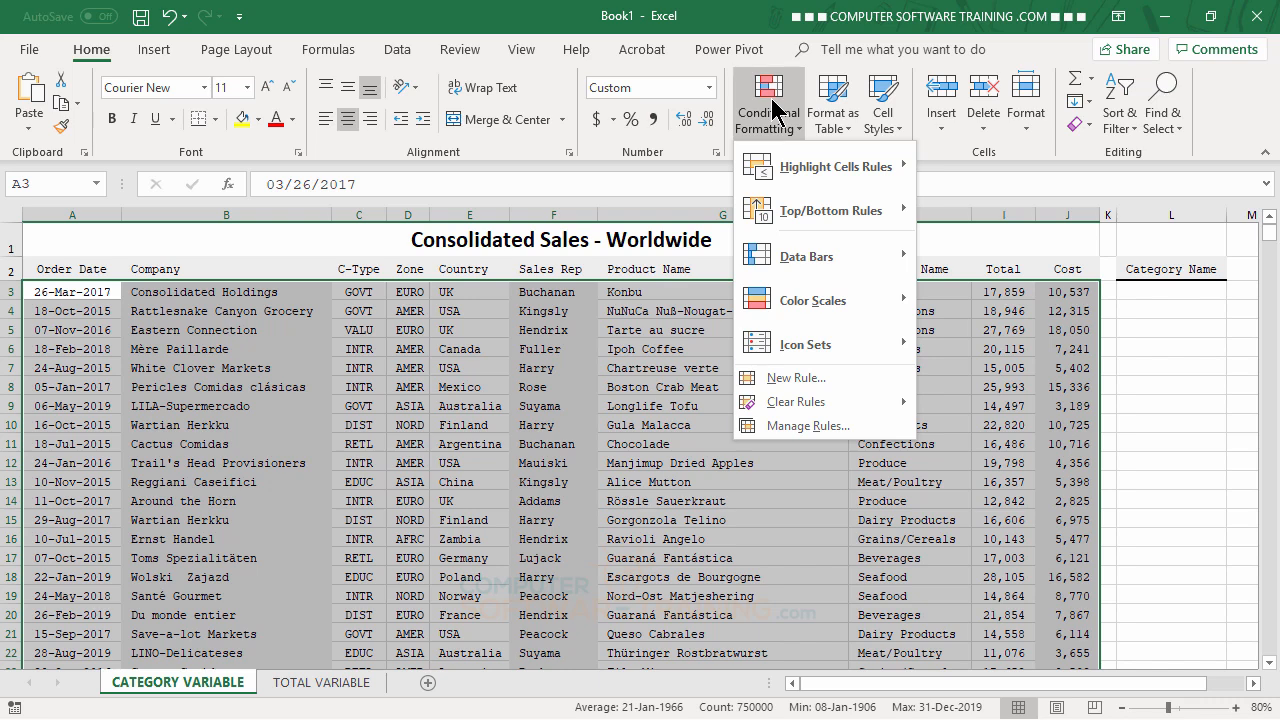
left_click(800, 378)
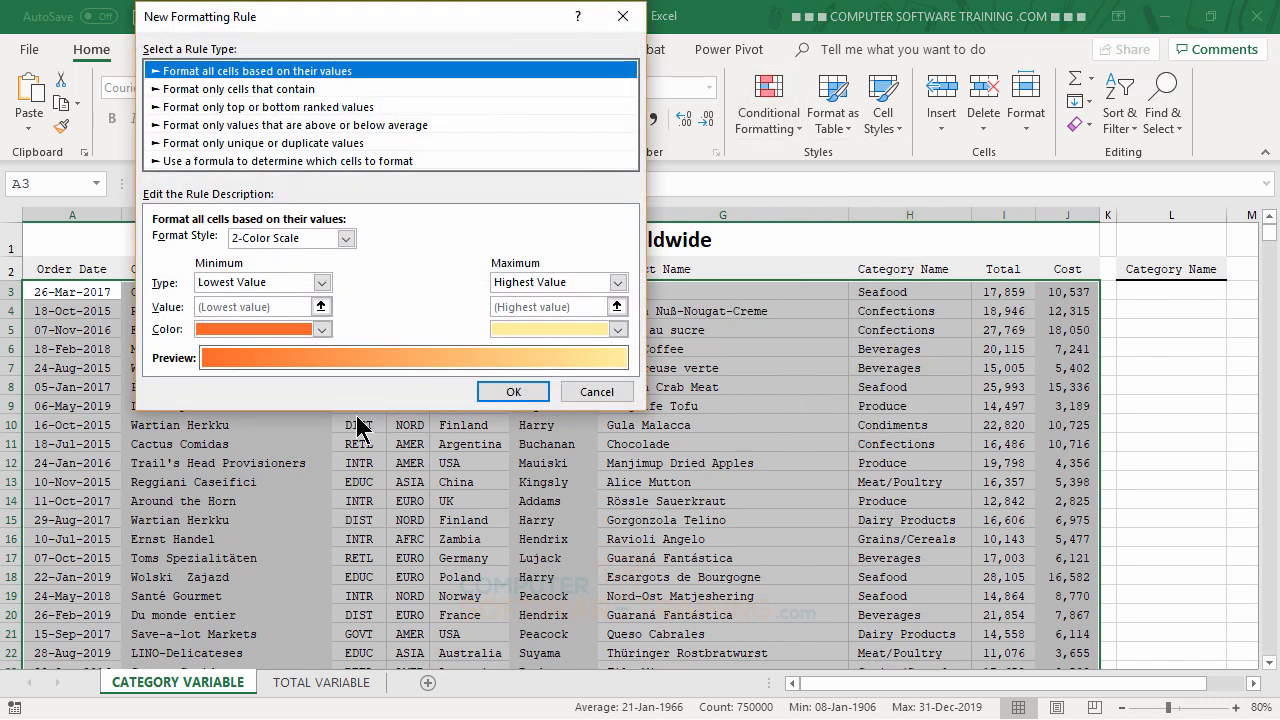
left_click(256, 161)
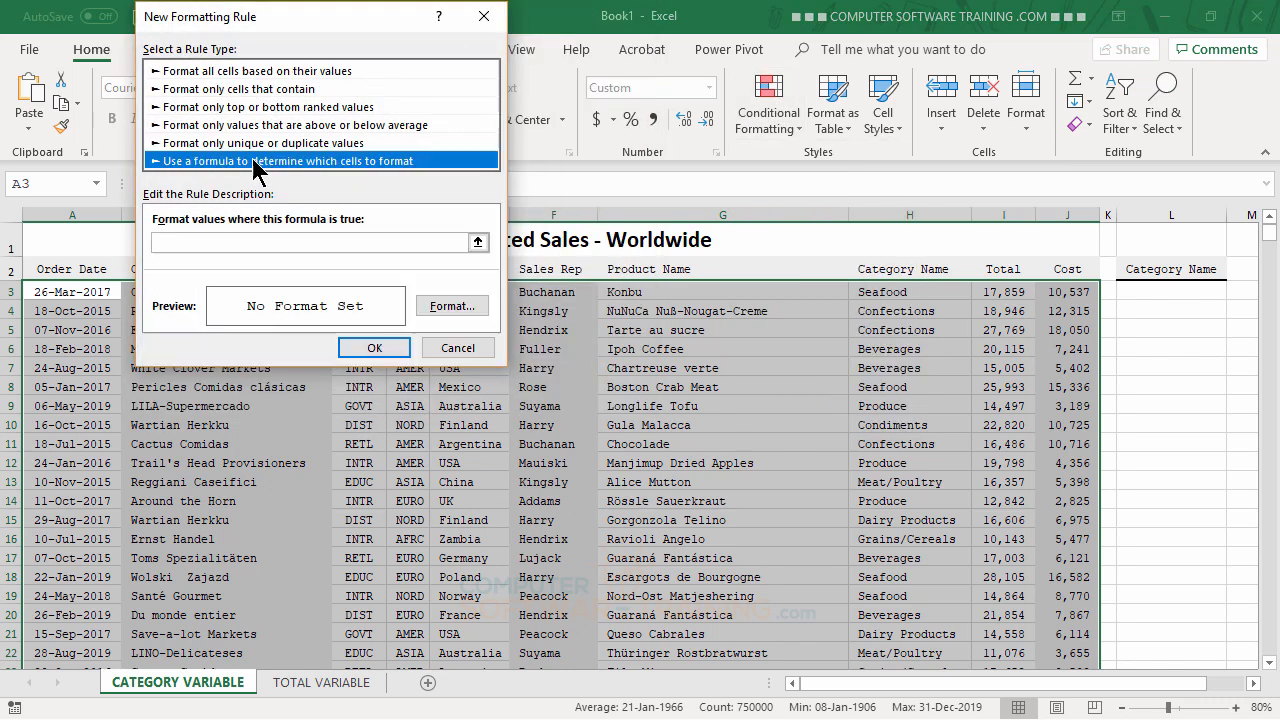
left_click(252, 242)
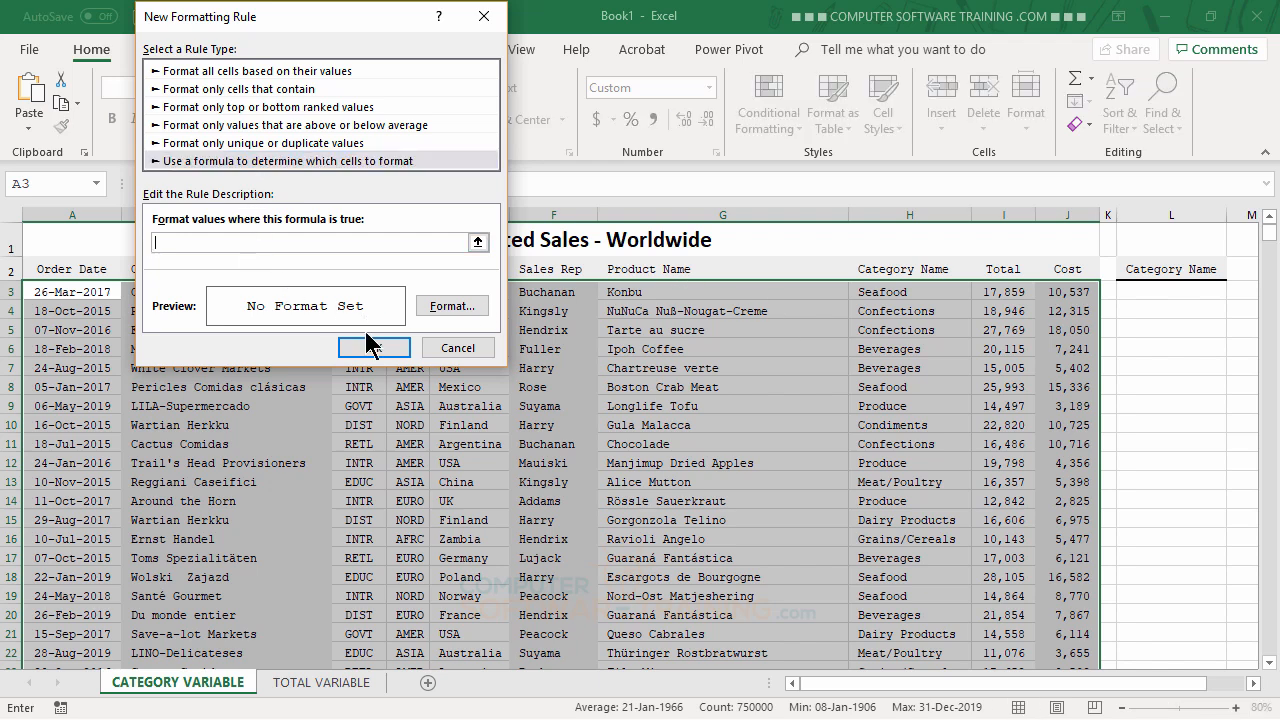
type("=")
type("$H3=")
left_click(1161, 290)
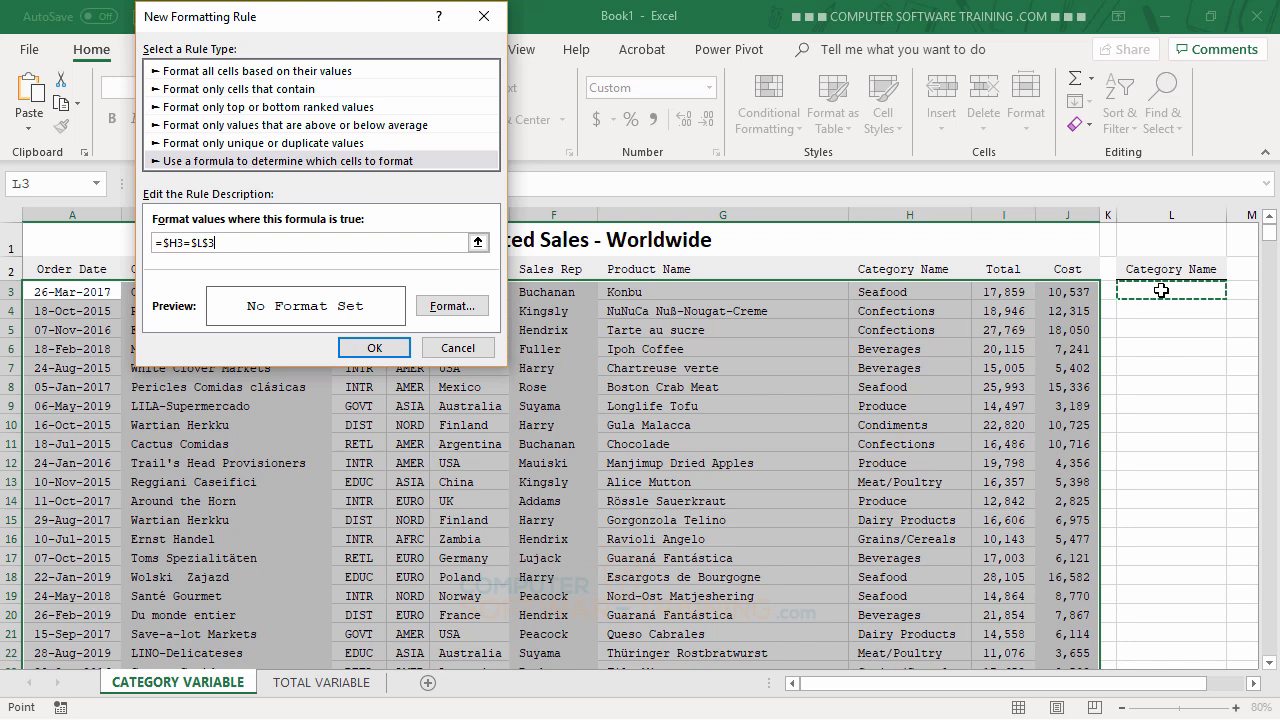
Give the new rule a light orange background fill and apply it to the records
left_click(452, 306)
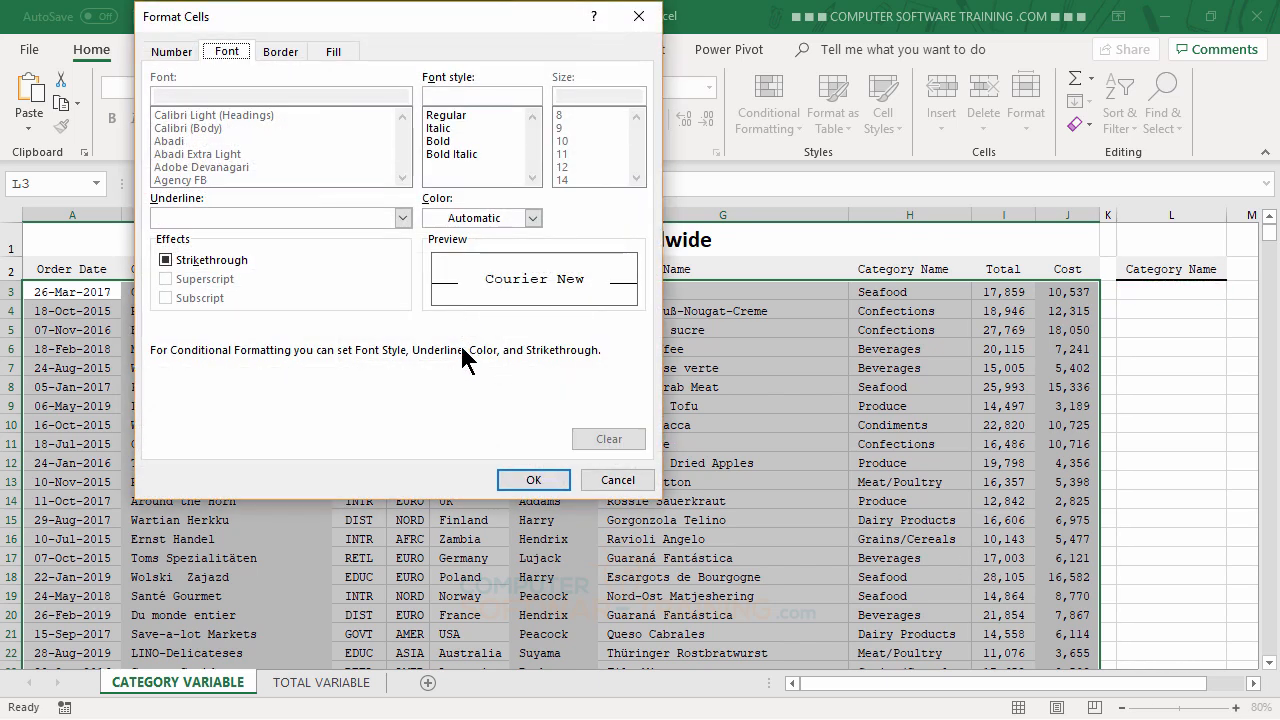
left_click(334, 51)
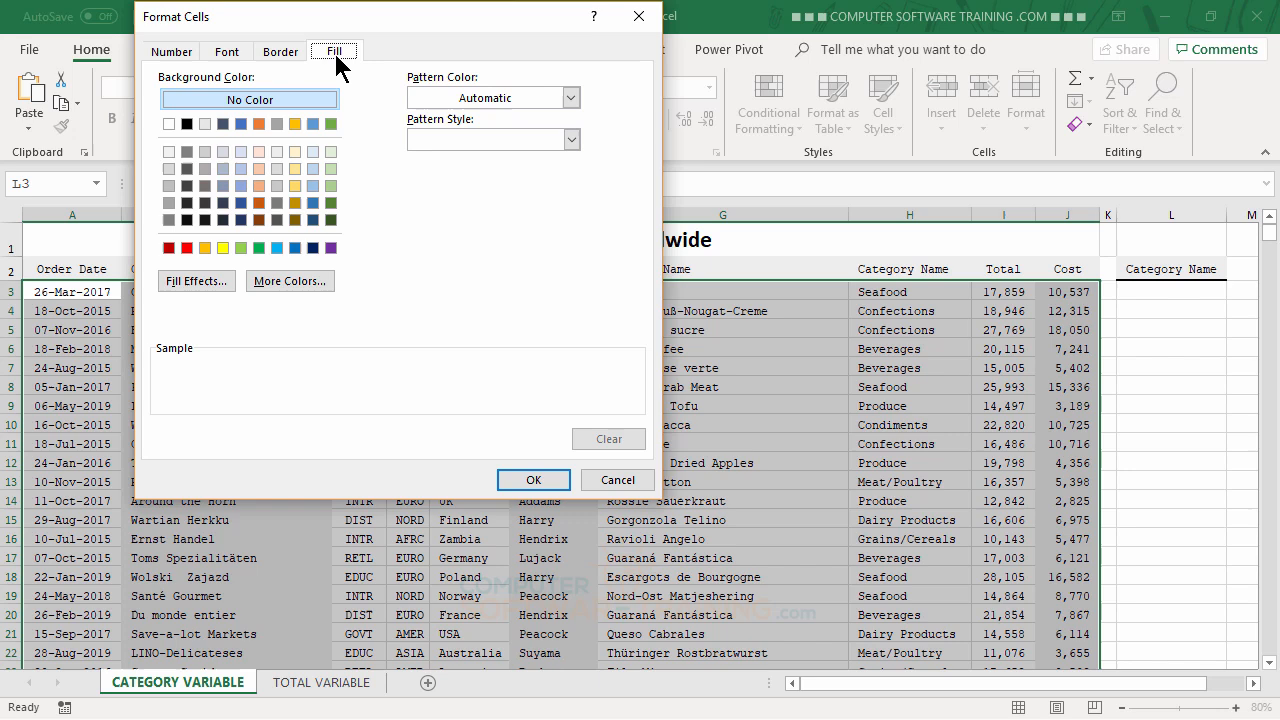
left_click(258, 172)
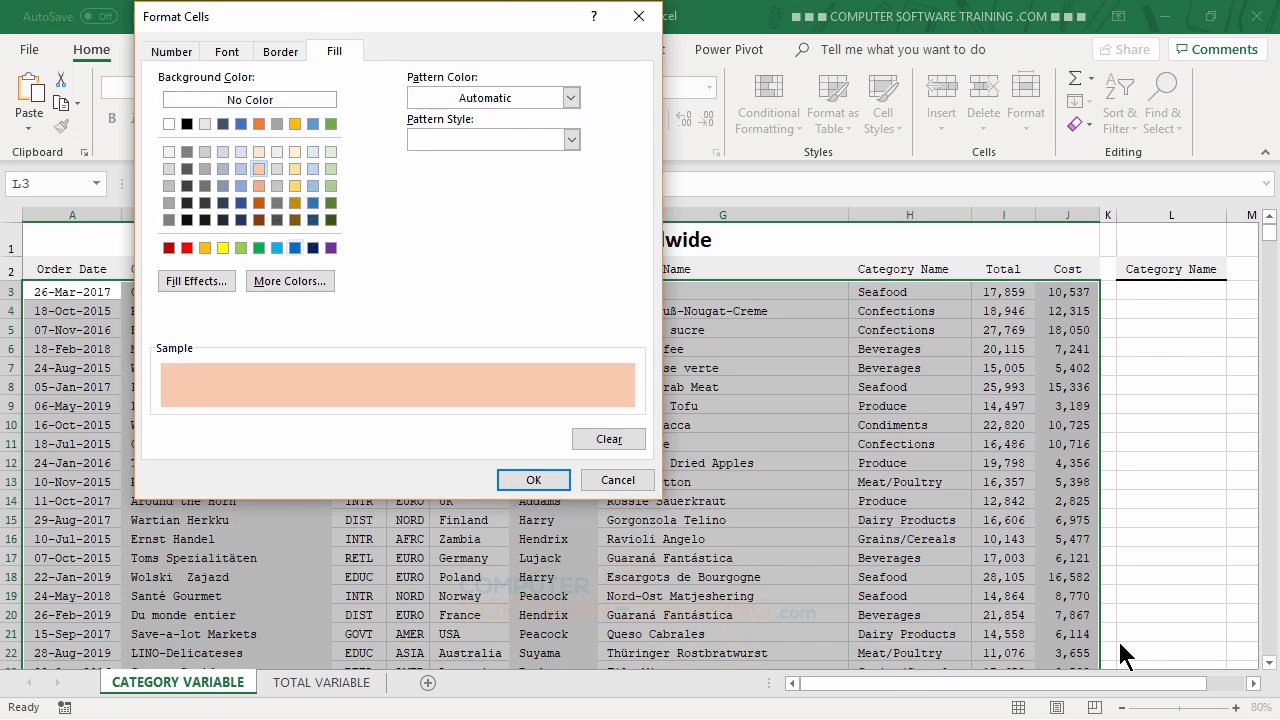
left_click(524, 482)
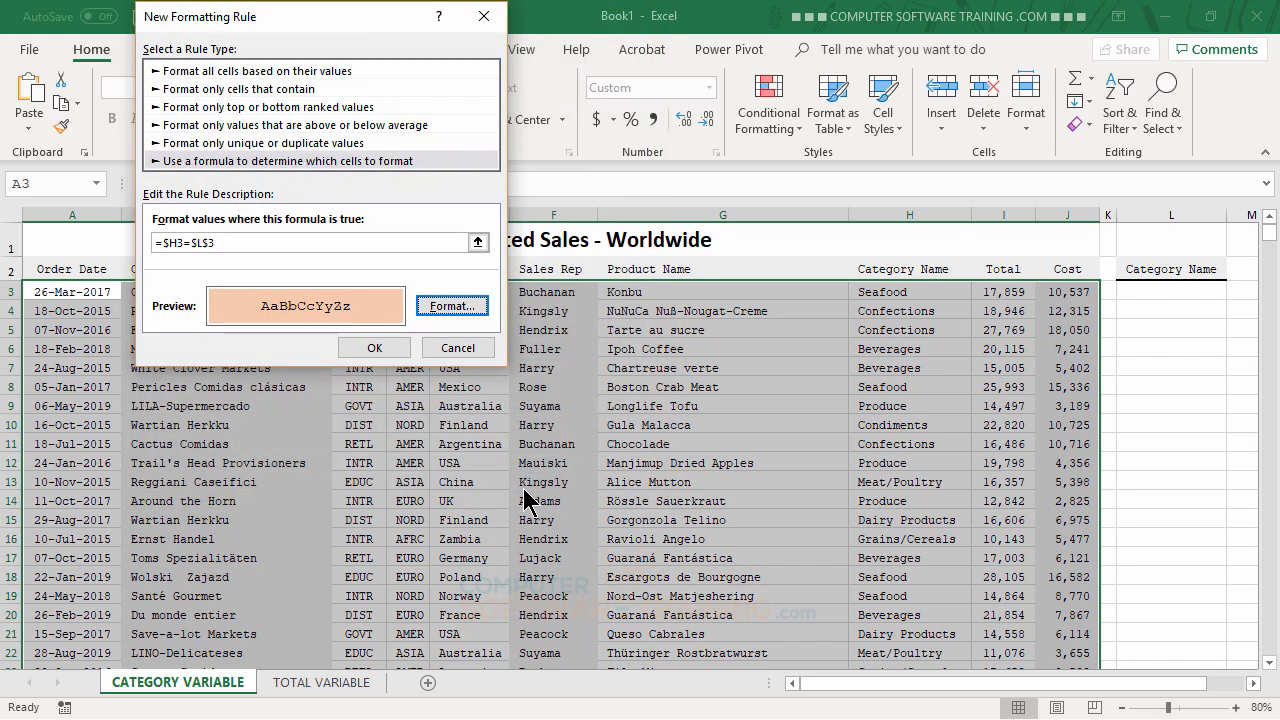
left_click(376, 349)
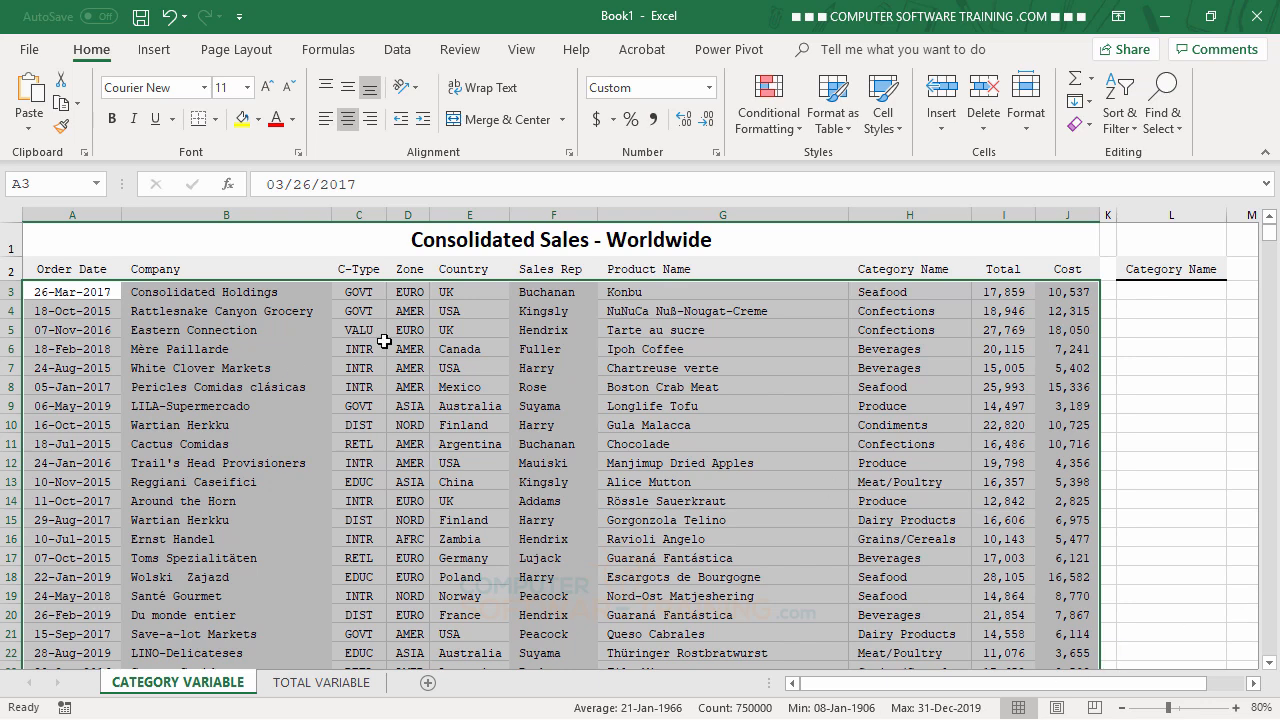
Test the category highlighting by entering Seafood in cell L3 and replacing it with Beverages
left_click(1159, 295)
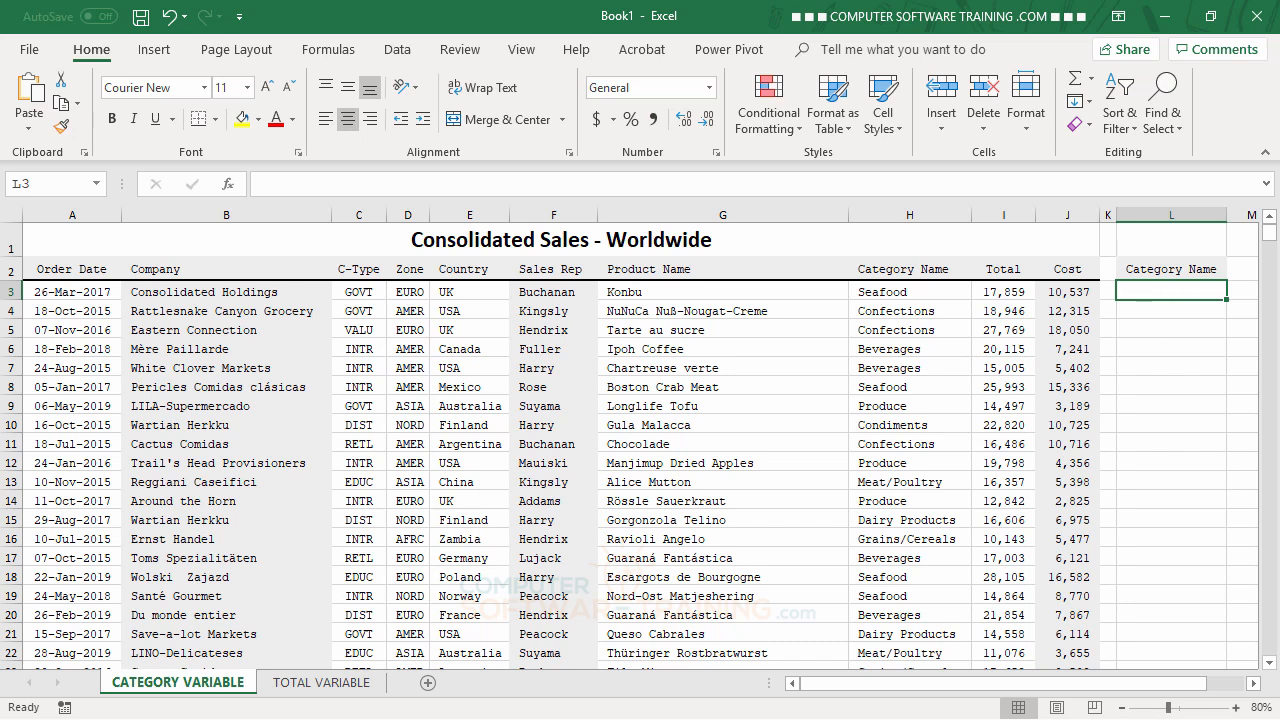
type("Seafood")
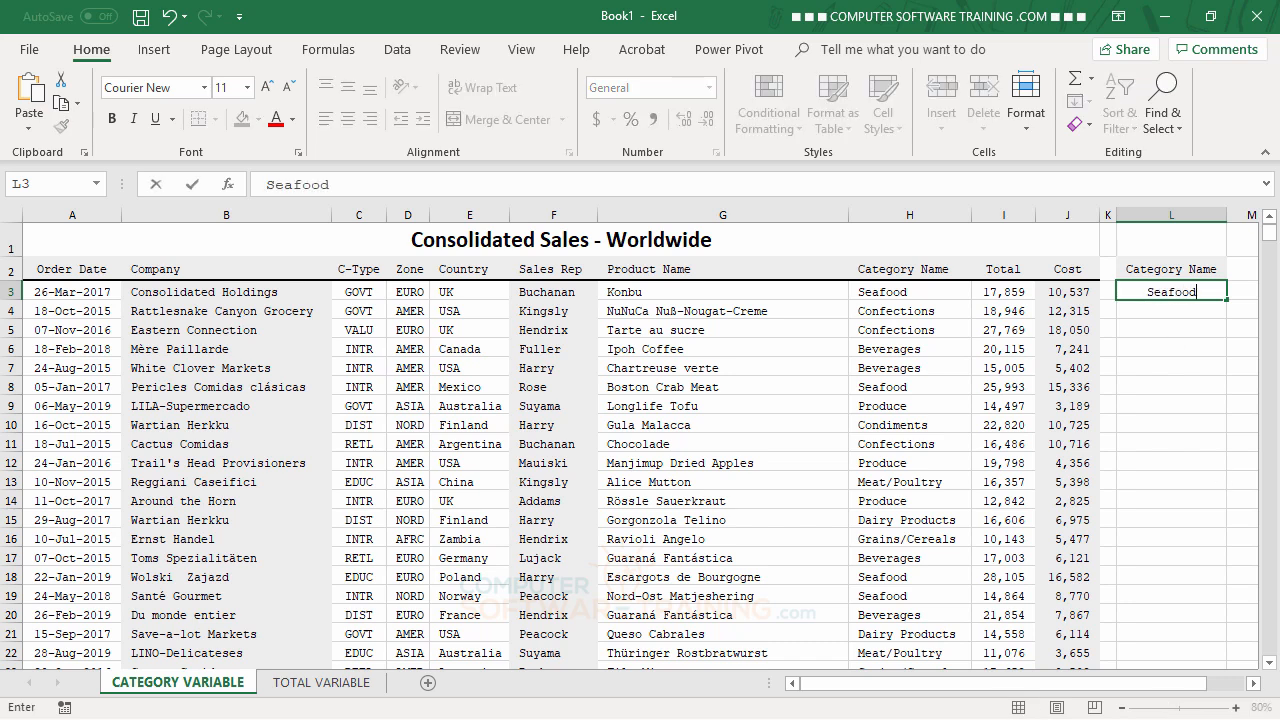
key("Return")
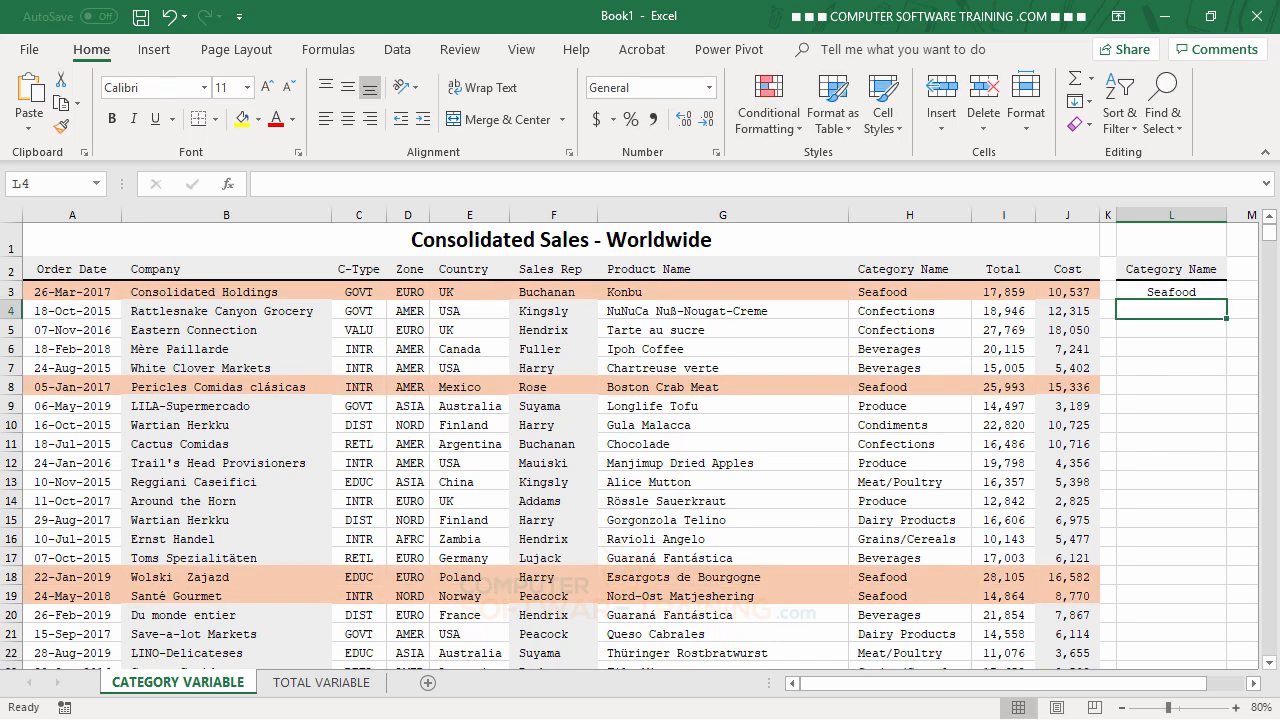
left_click(1171, 292)
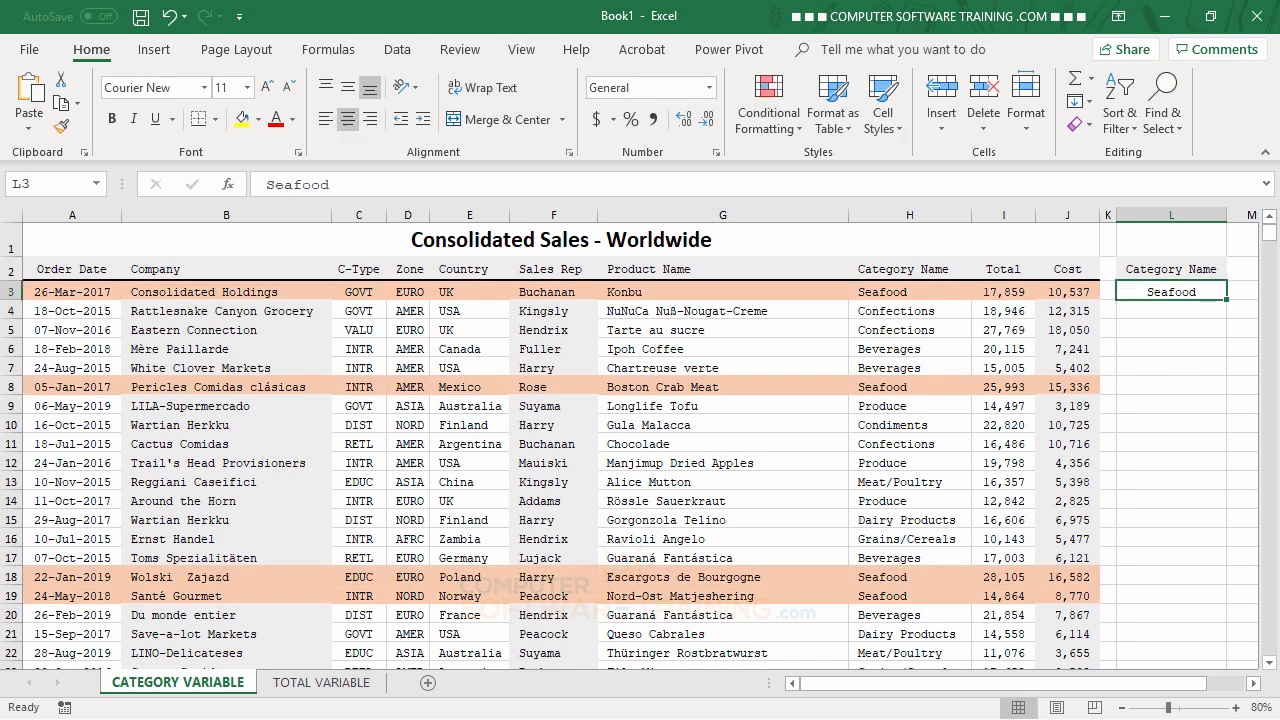
type("Beverages")
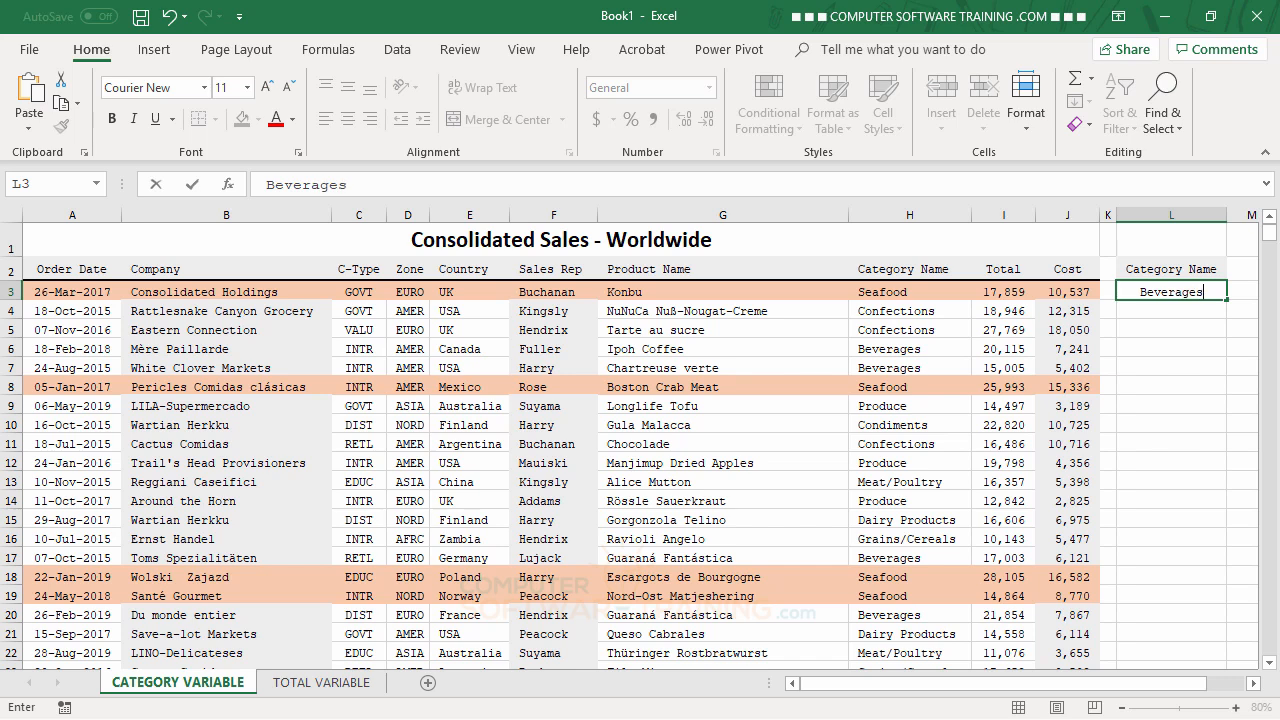
key("Return")
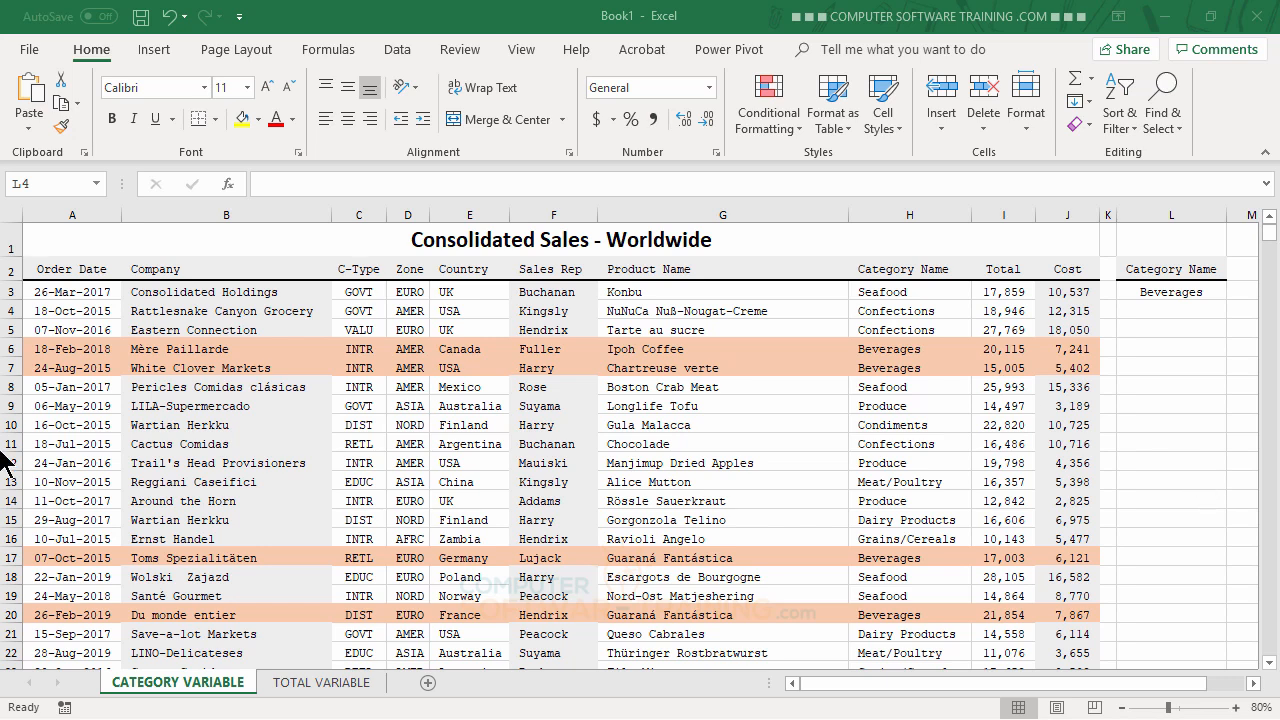
On the TOTAL VARIABLE sheet, change the header in cell L2 to Total and centre it
left_click(321, 683)
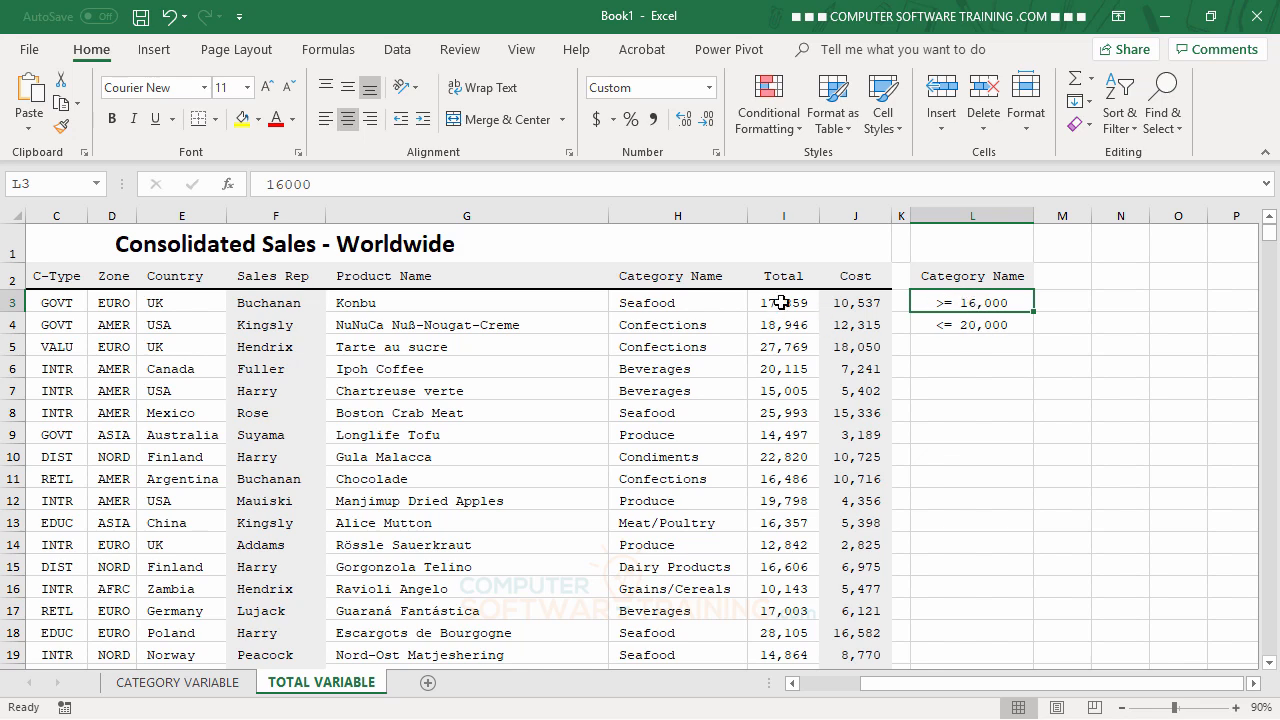
left_click(961, 277)
type("T")
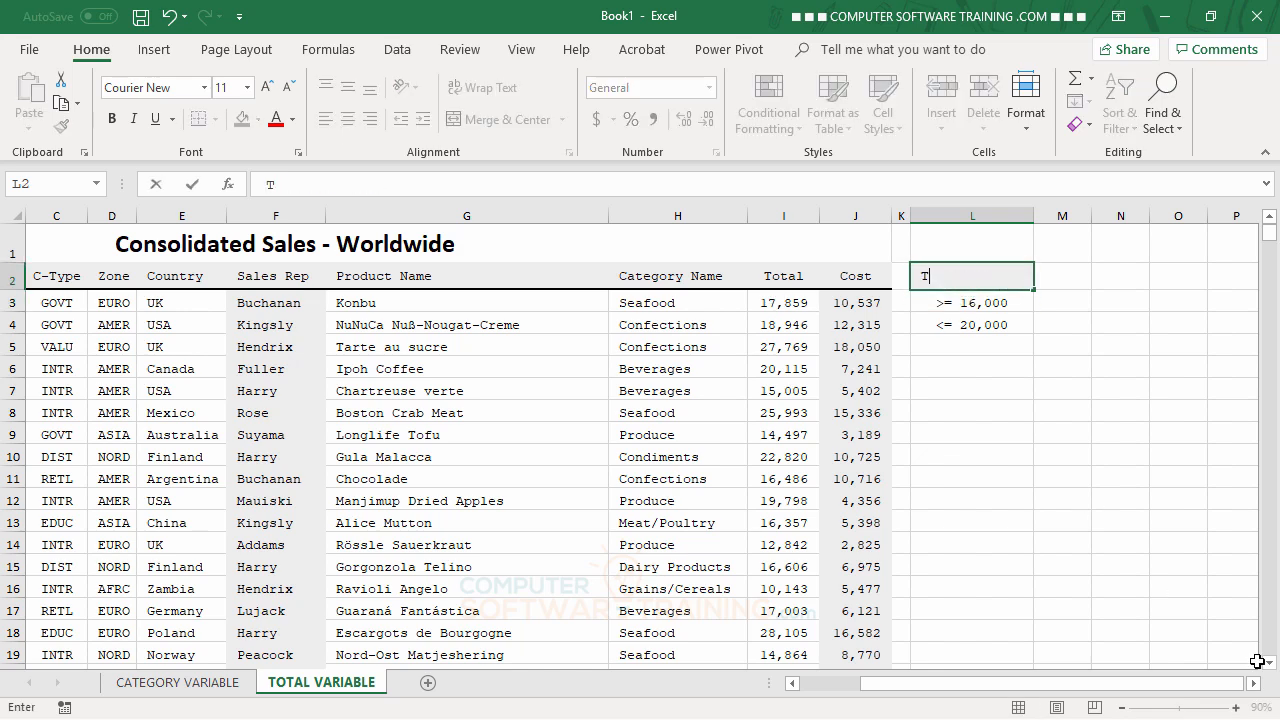
type("otal")
key("Return")
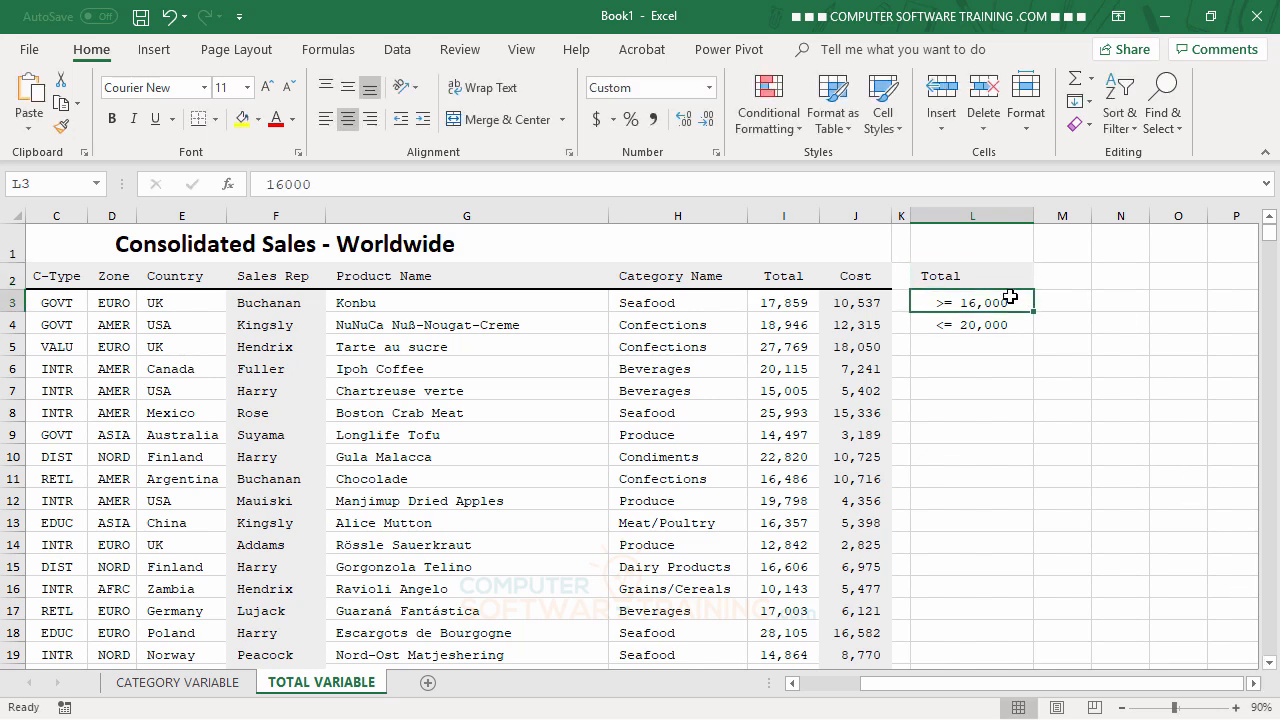
left_click(968, 277)
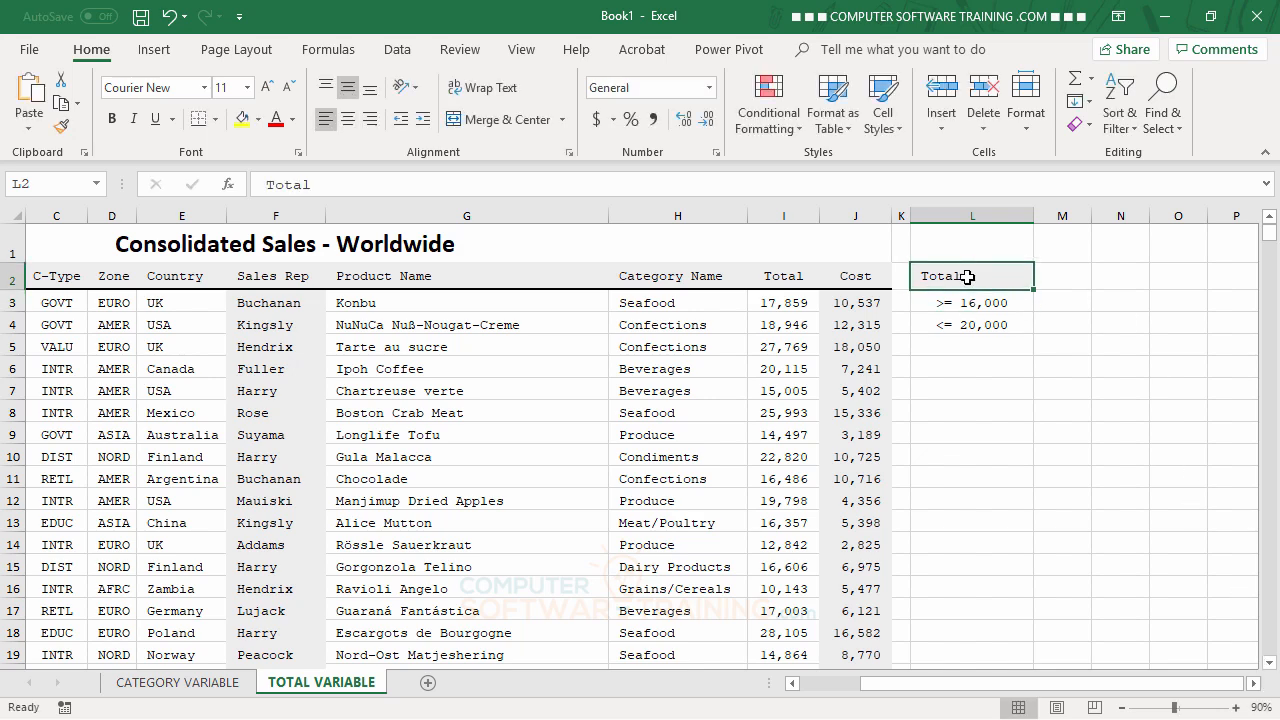
left_click(347, 120)
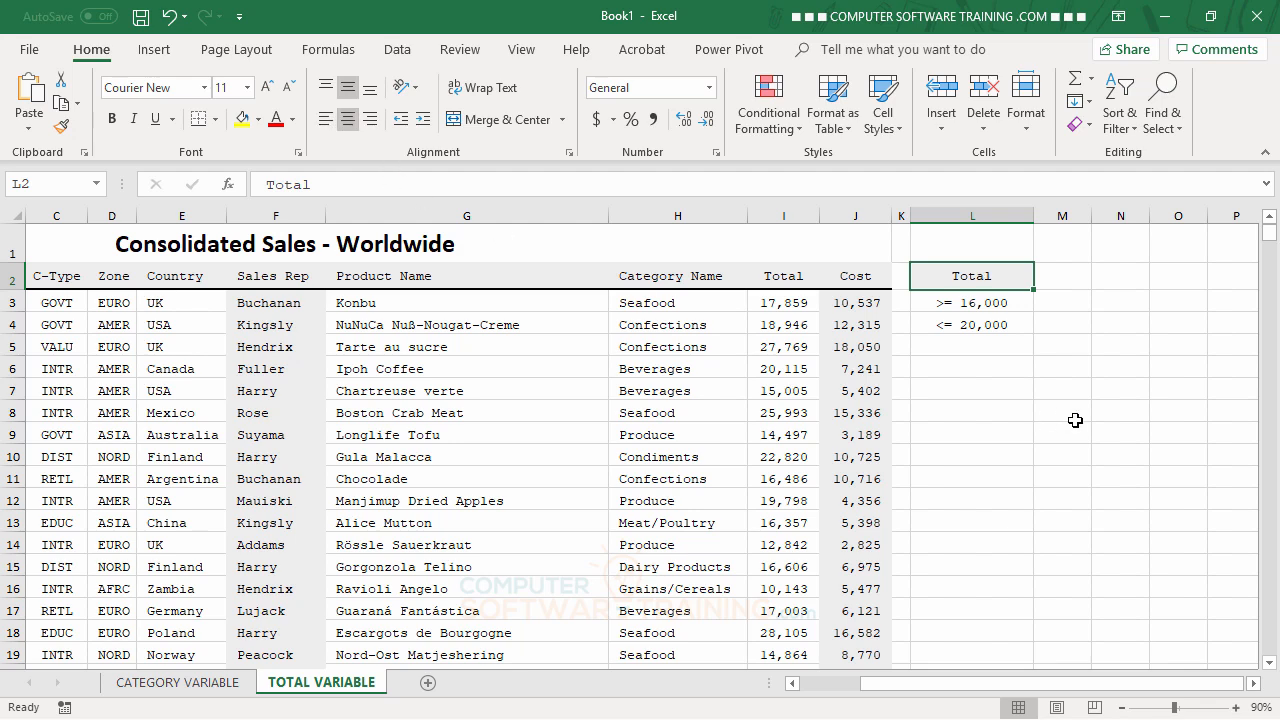
Examine the underlying values of the lower and upper limit cells L3 and L4
left_click(976, 347)
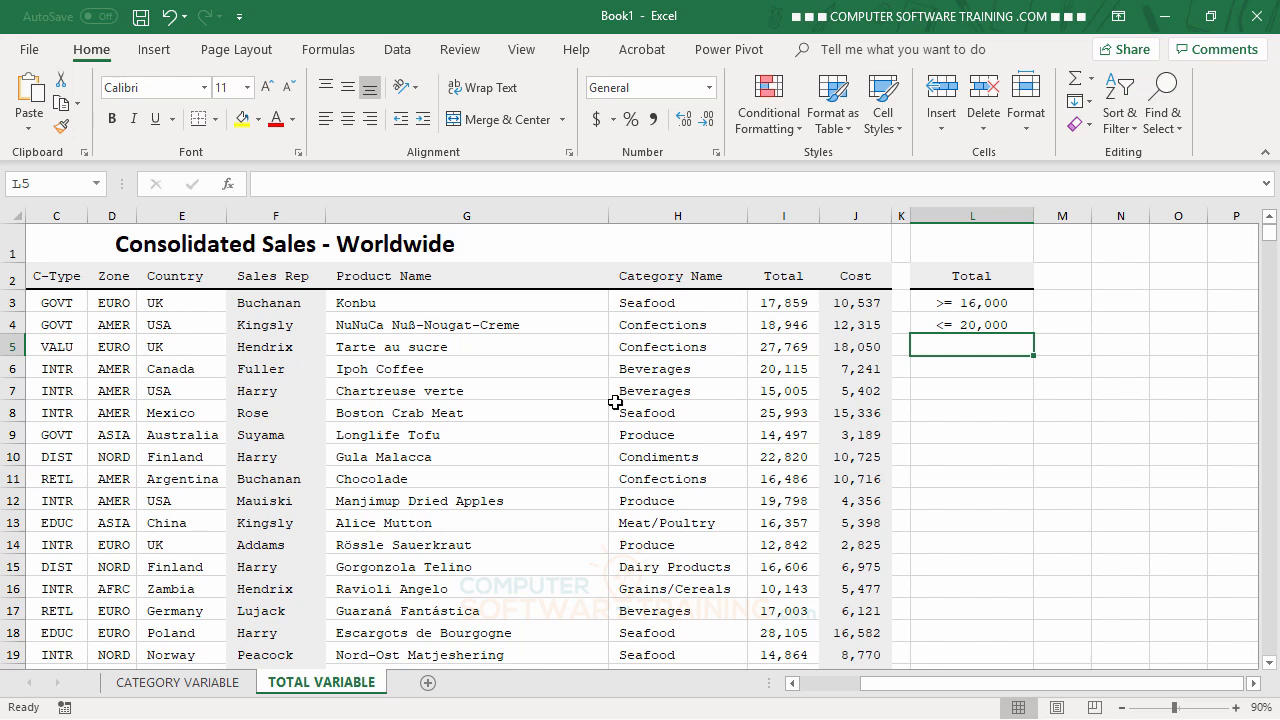
left_click(981, 300)
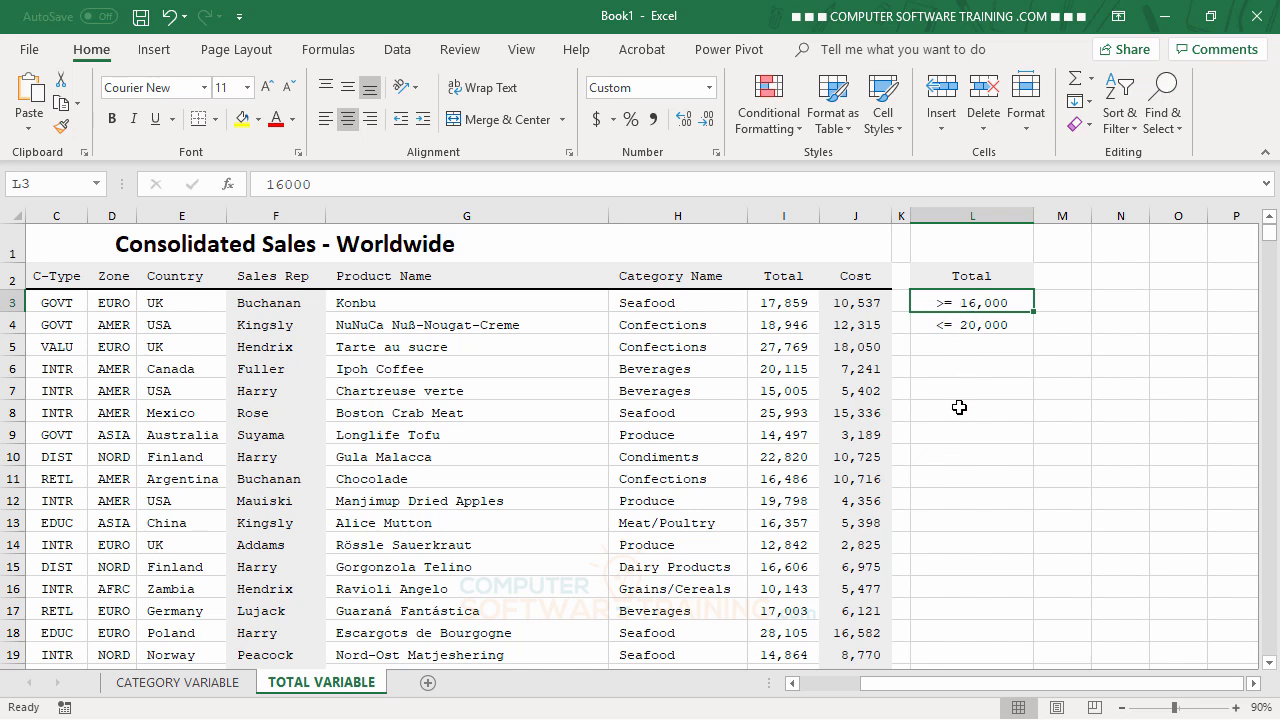
left_click(984, 324)
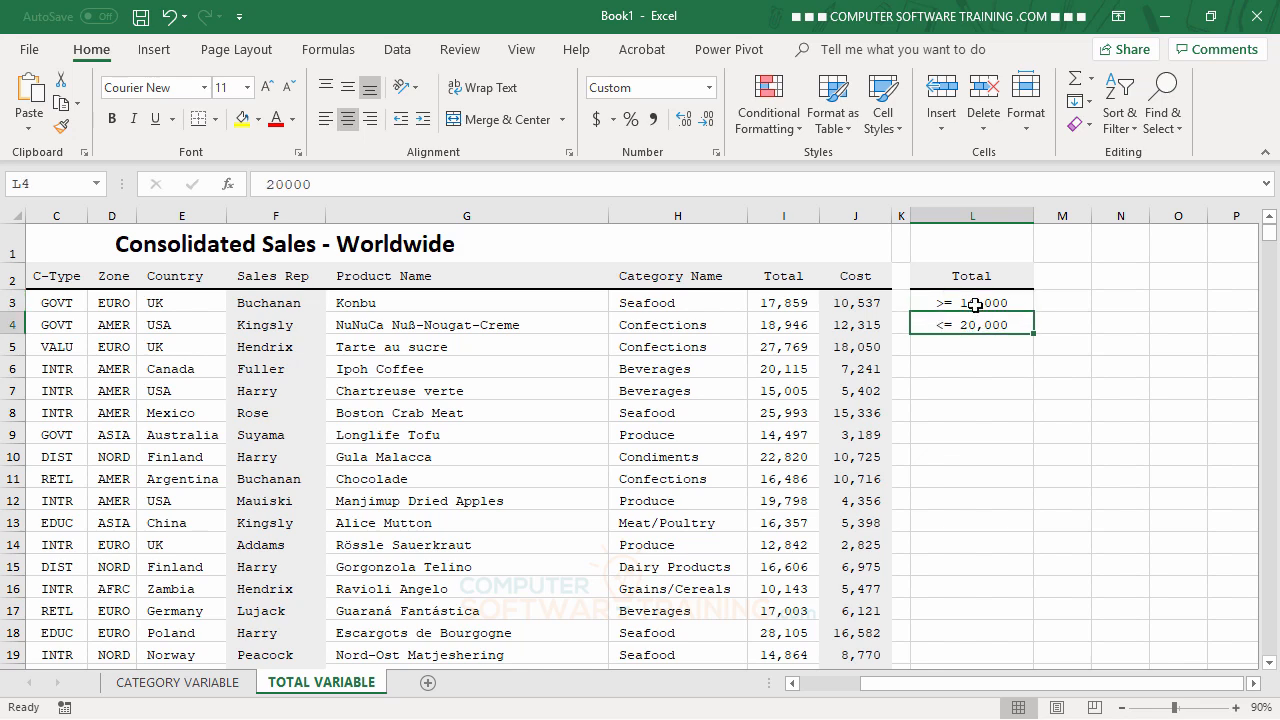
left_click(976, 303)
left_click(983, 328)
left_click(976, 302)
left_click(975, 328)
left_click(973, 305)
left_click(977, 325)
left_click(972, 303)
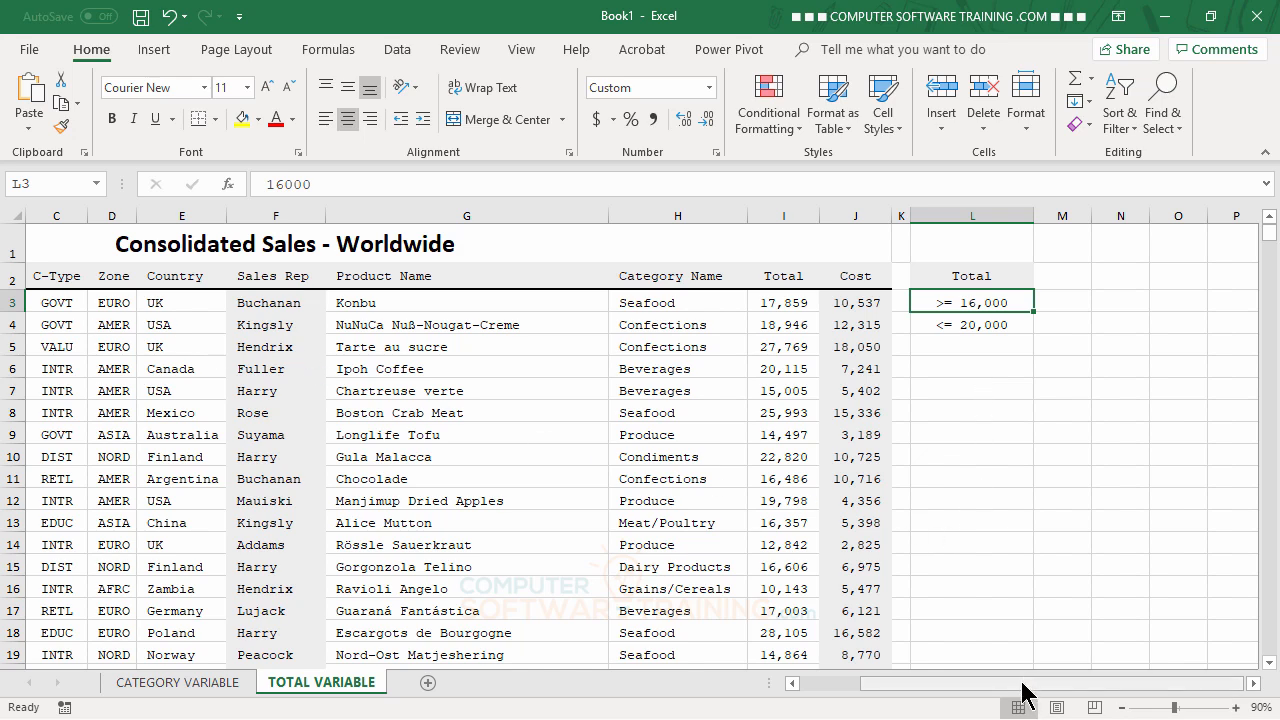
Select all sales records on the TOTAL VARIABLE sheet, from A3 through J75002, excluding the headers
left_click_drag(1020, 683, 920, 685)
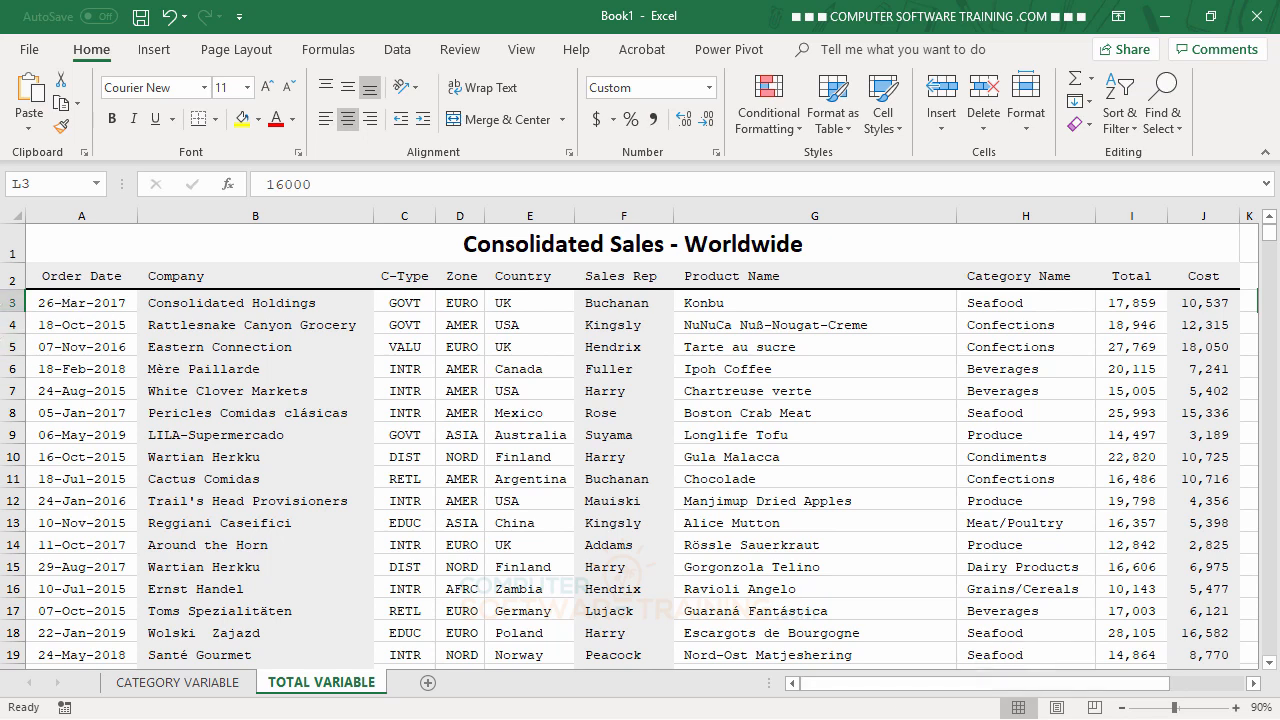
left_click(1123, 707)
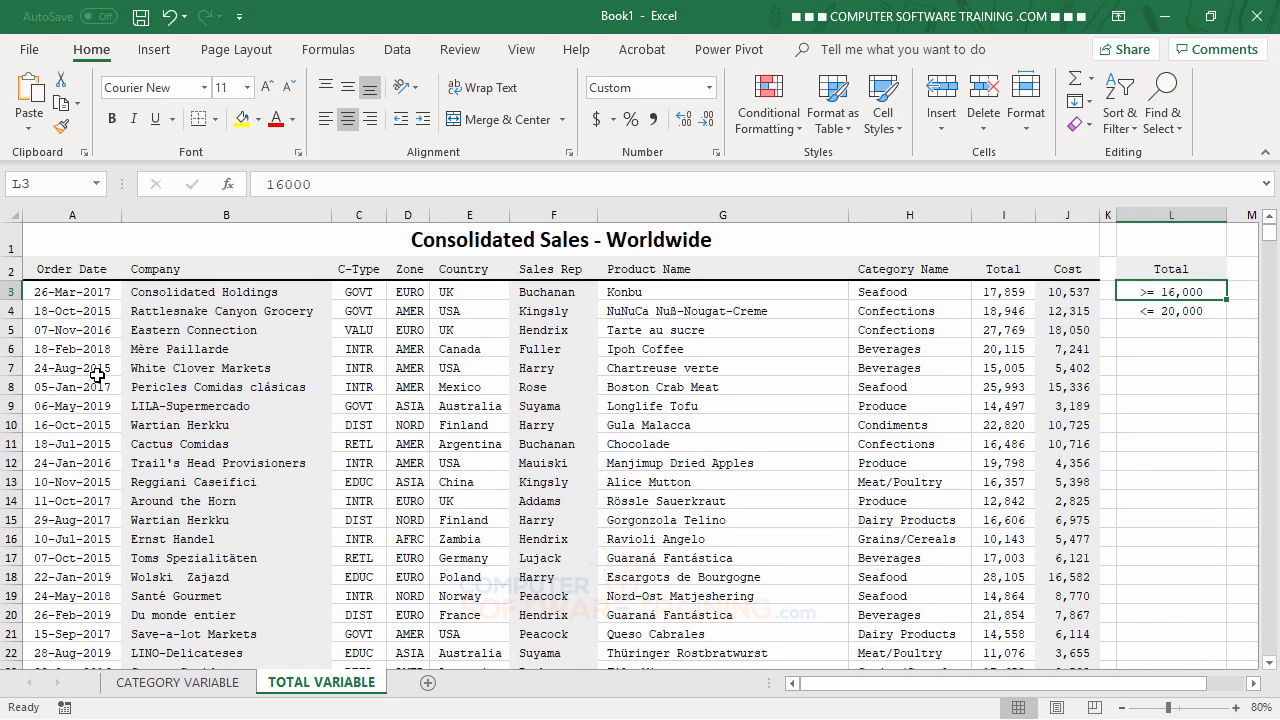
left_click(72, 293)
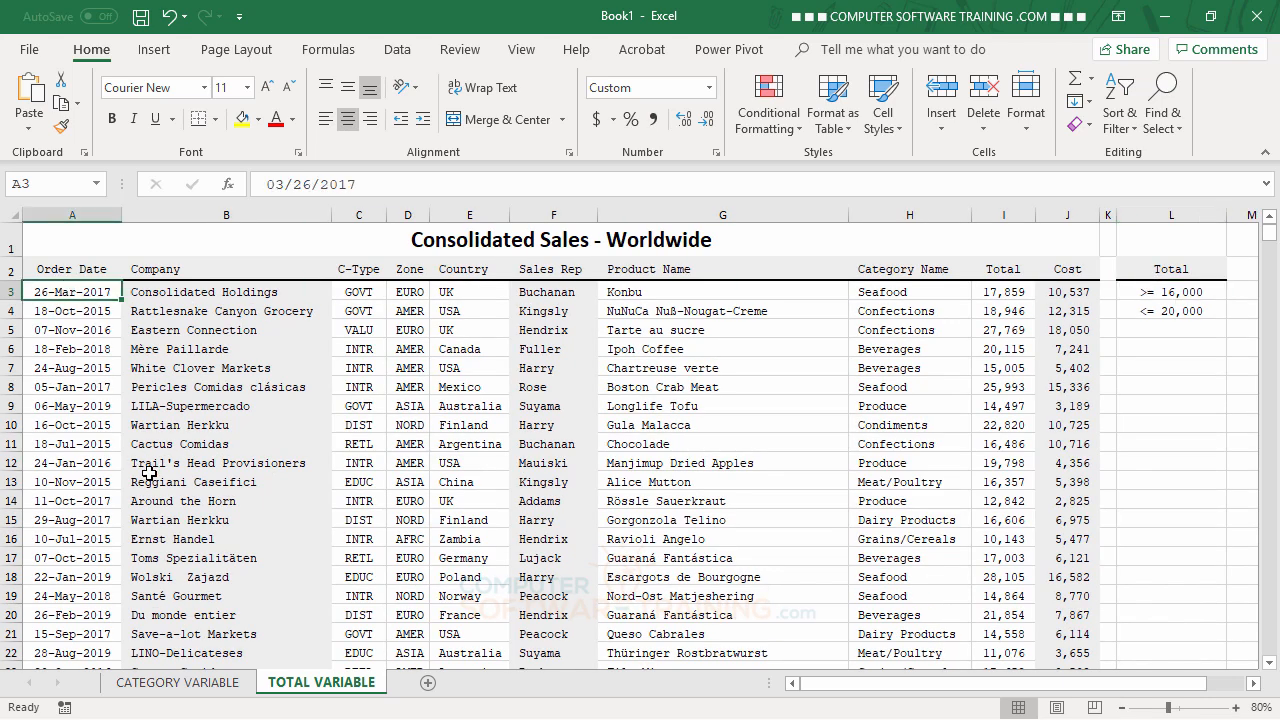
key("ctrl+shift+Right")
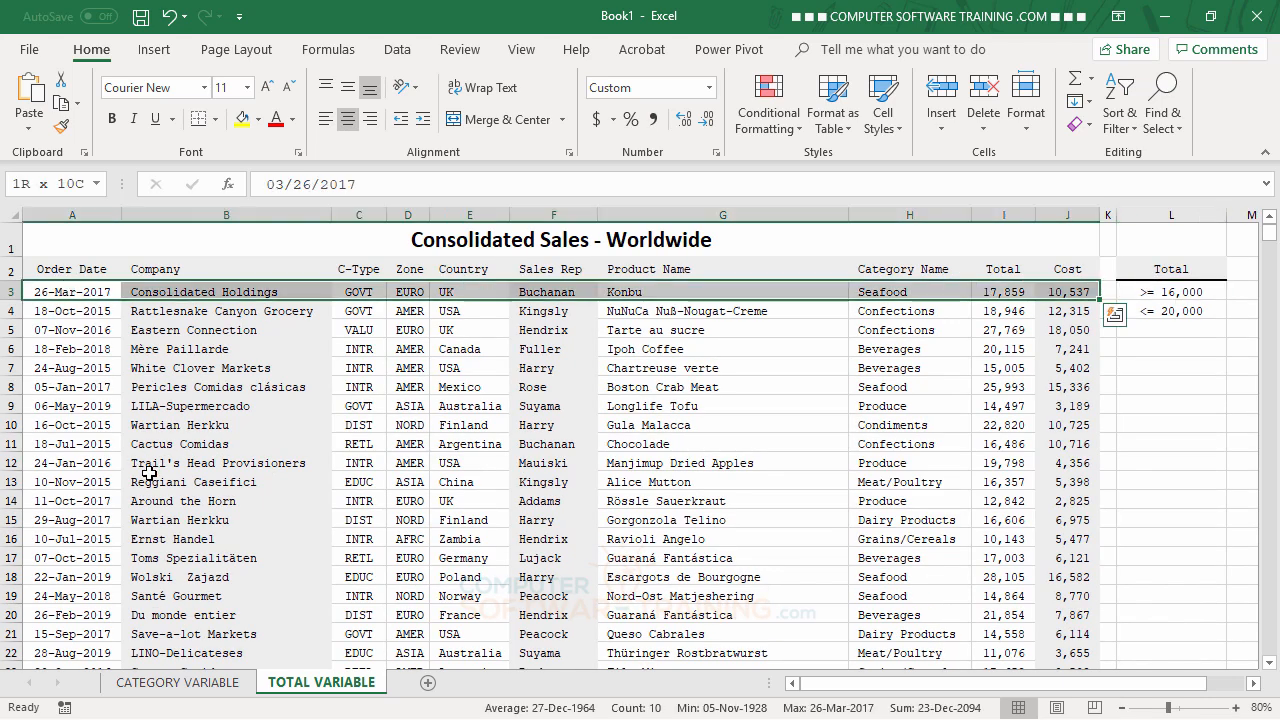
key("ctrl+shift+Down")
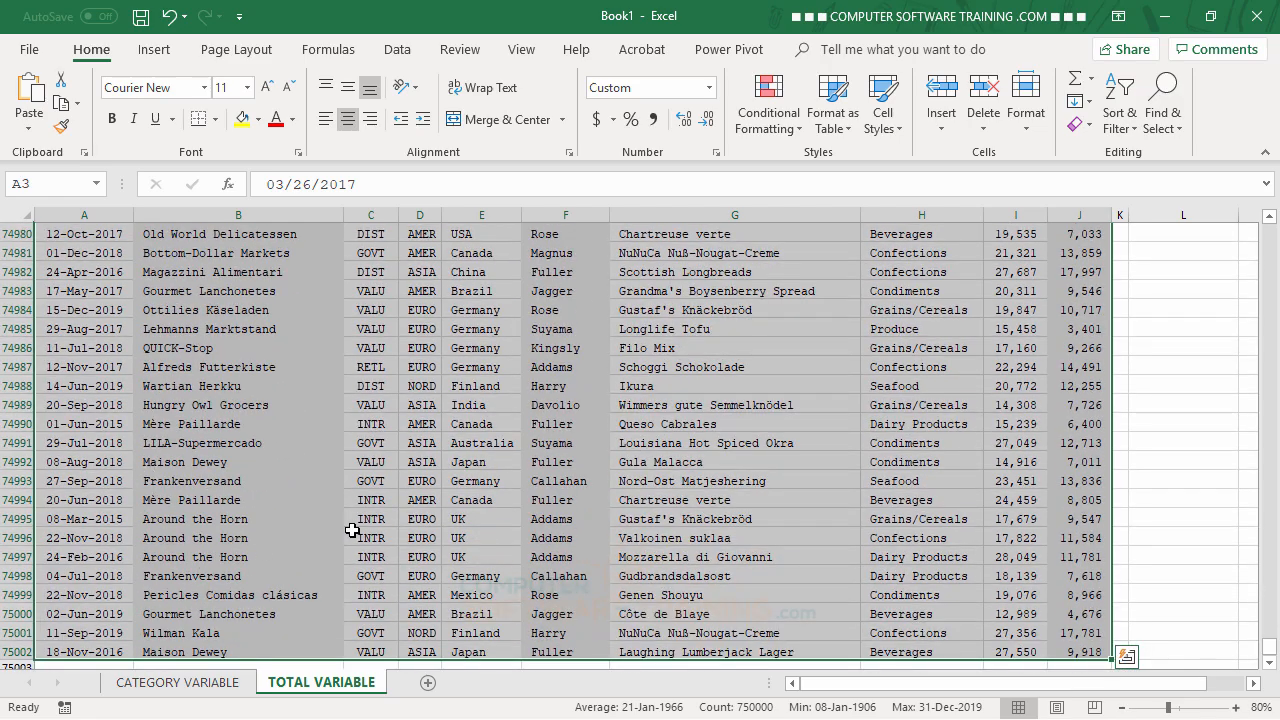
left_click_drag(1270, 646, 1268, 230)
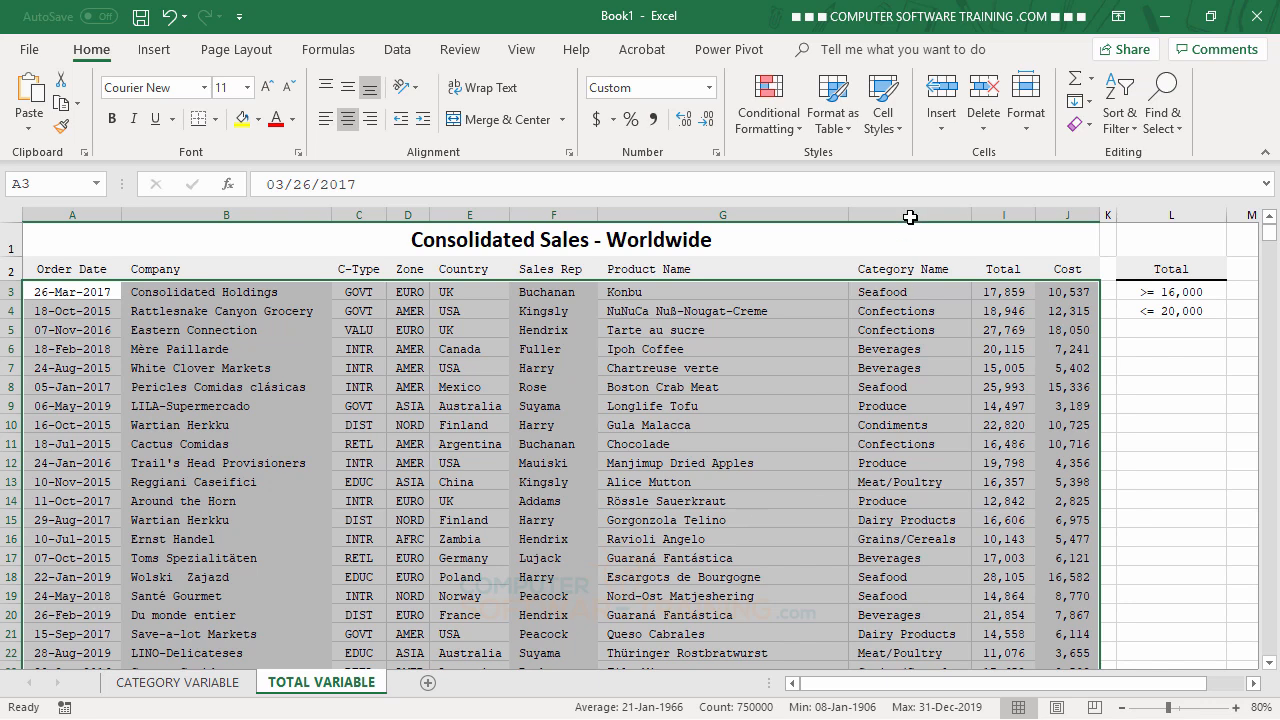
Create a formula-based conditional formatting rule for the selected records with the formula =AND($I3>=$L$3,$I3<=$L$4
left_click(770, 130)
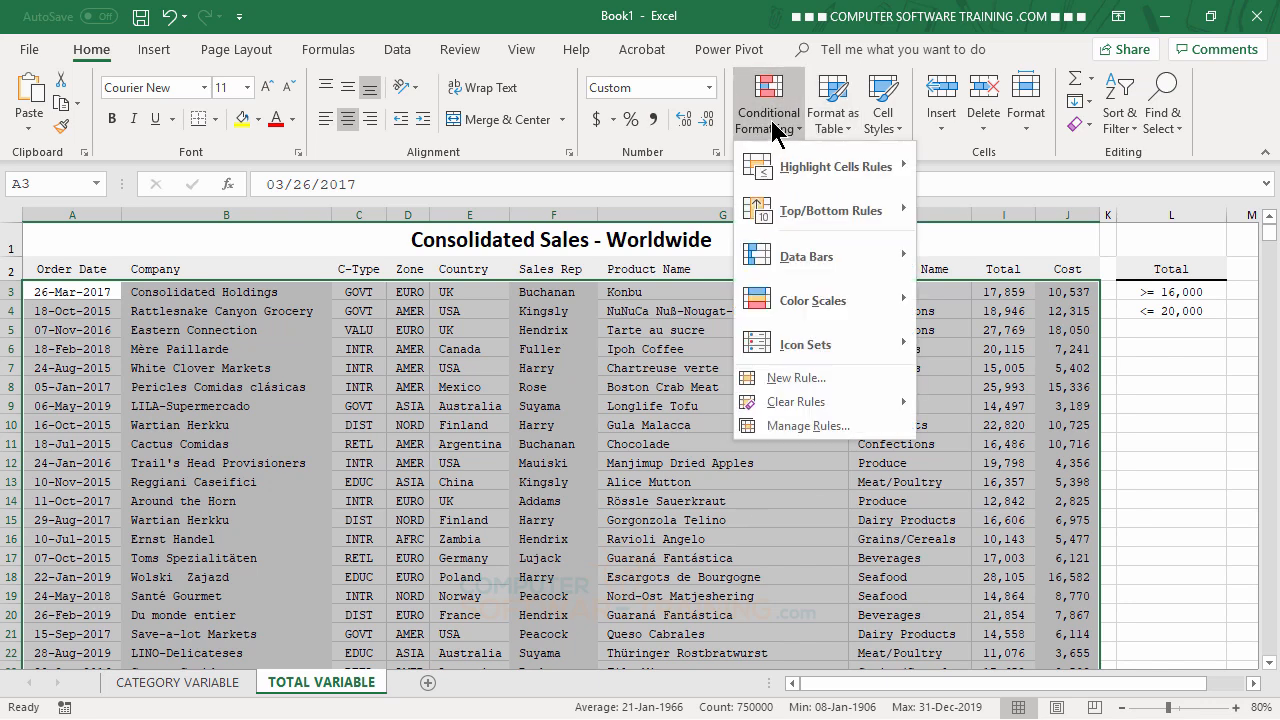
left_click(813, 378)
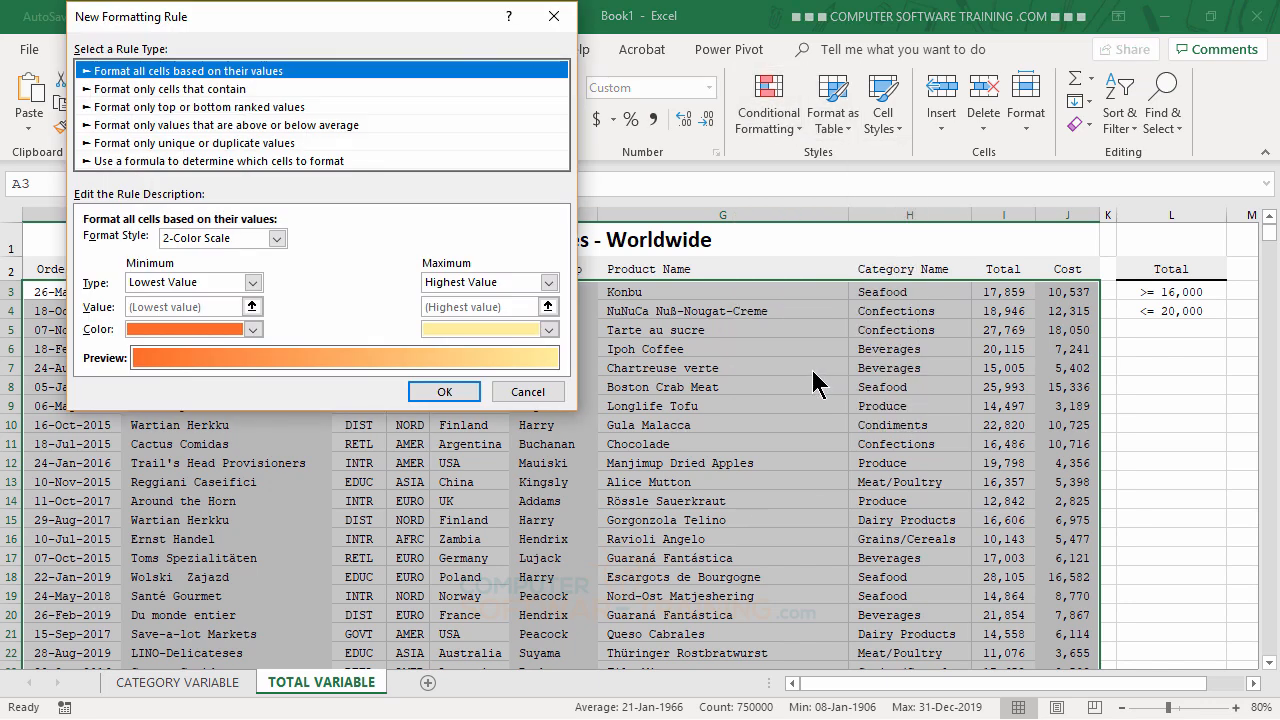
left_click(137, 165)
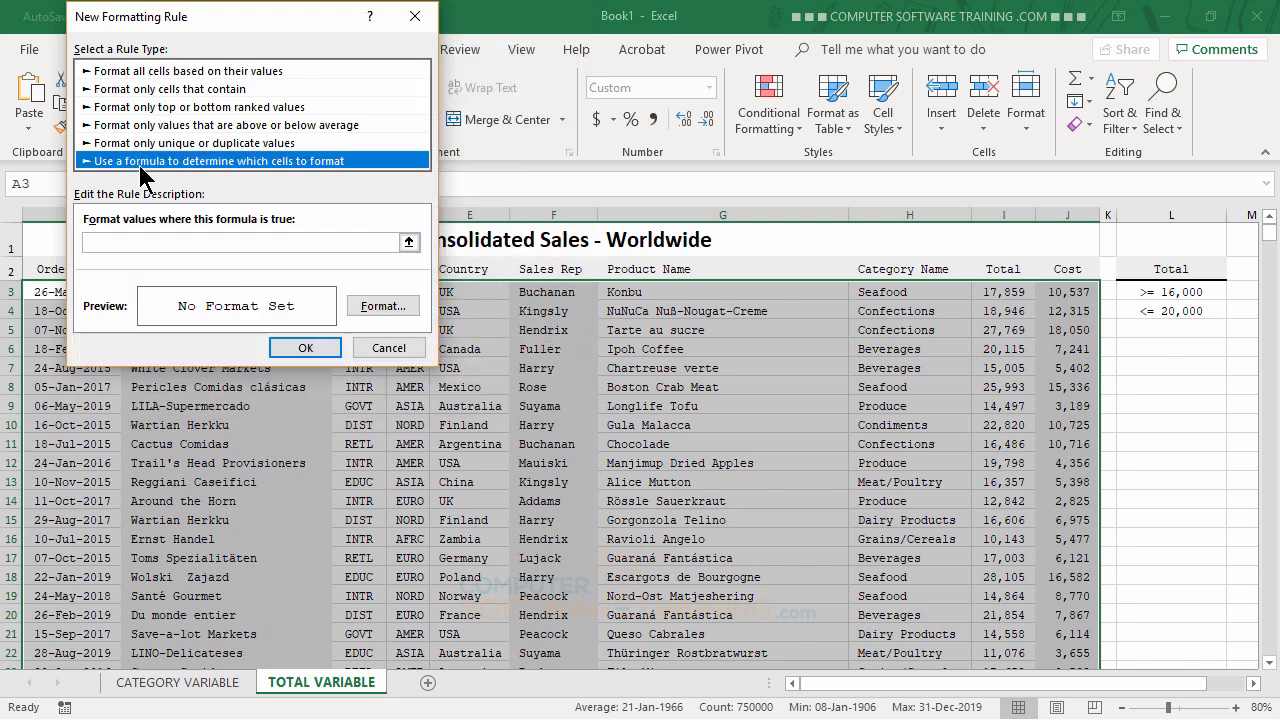
left_click(131, 244)
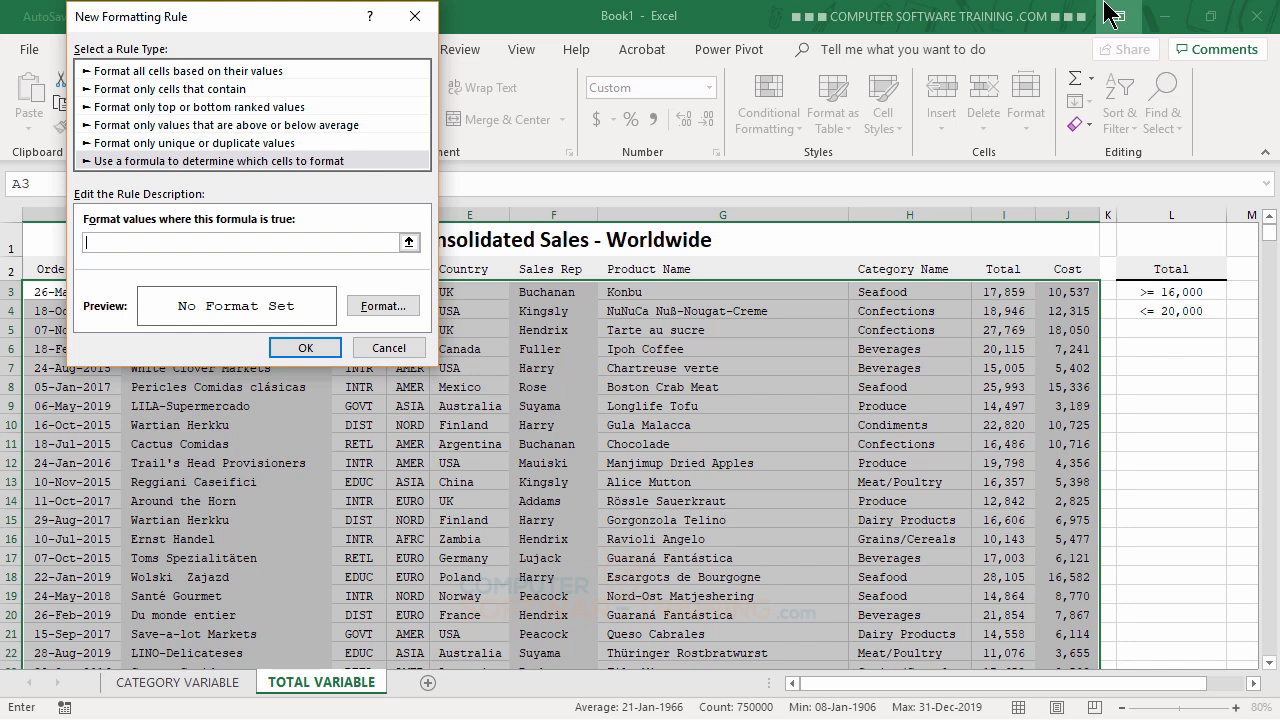
type("=AND(")
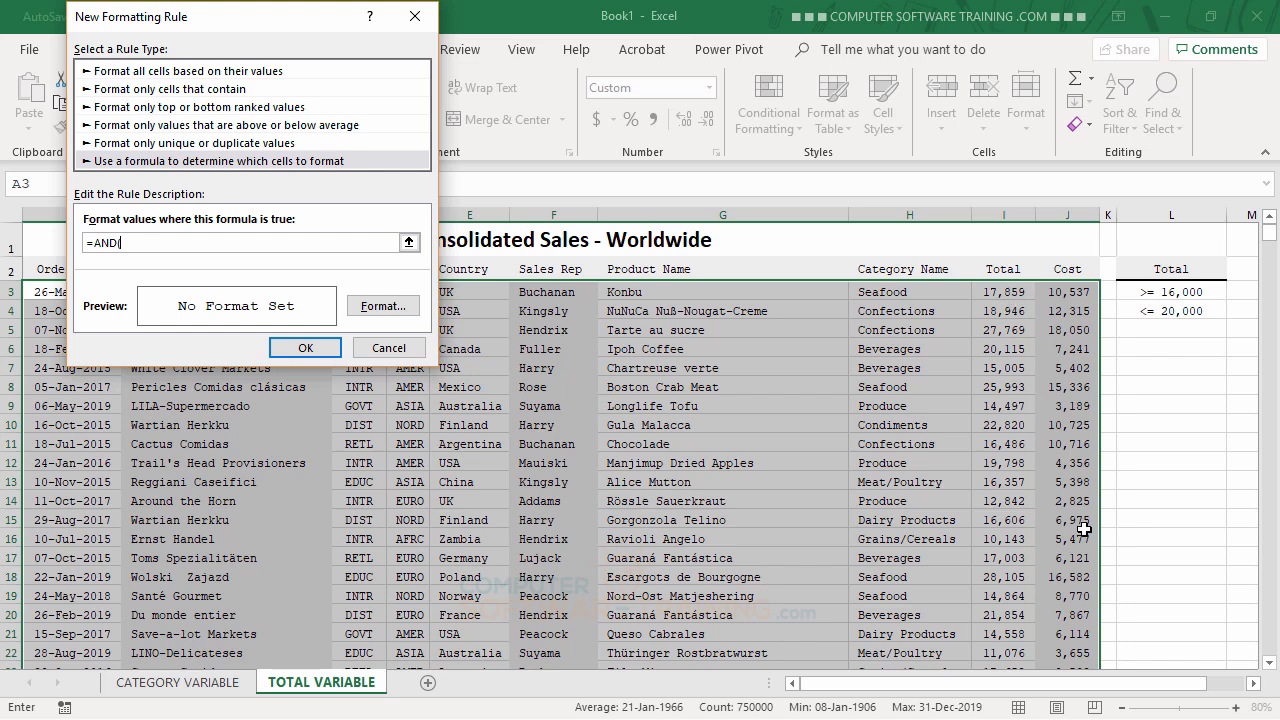
type("$")
type("3>=")
left_click(1183, 291)
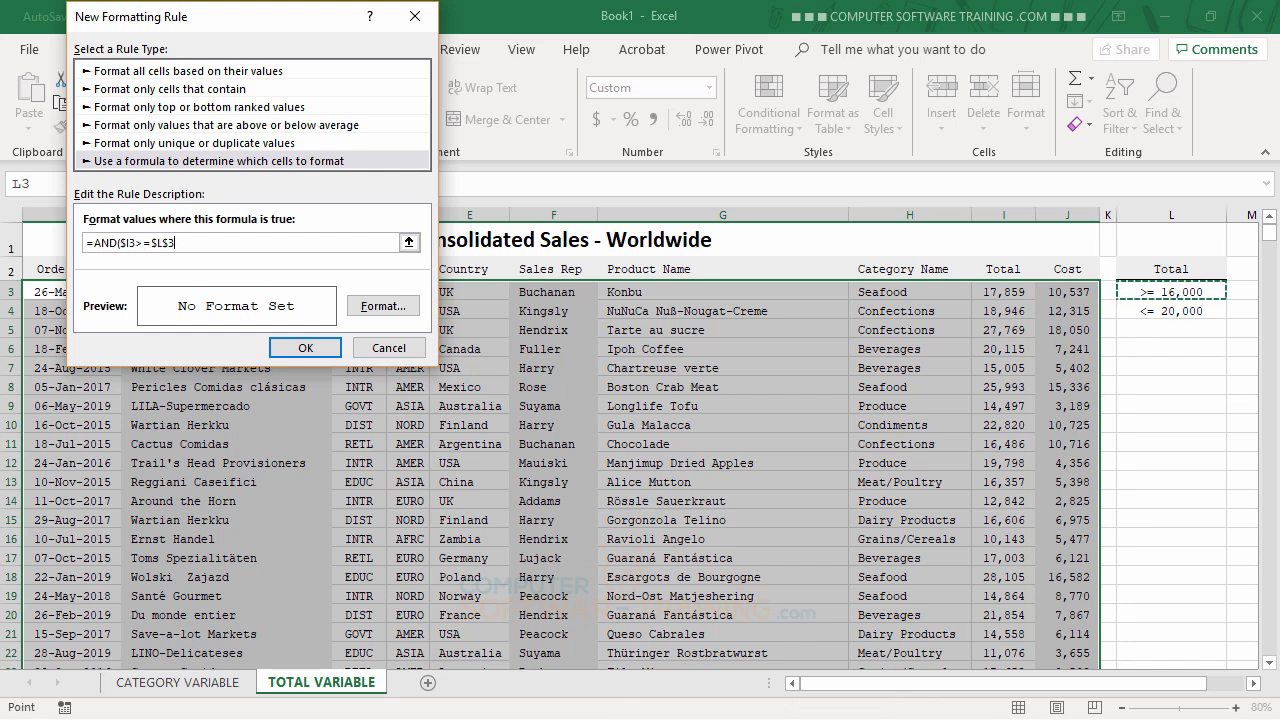
type(",$I3<=")
left_click(1182, 312)
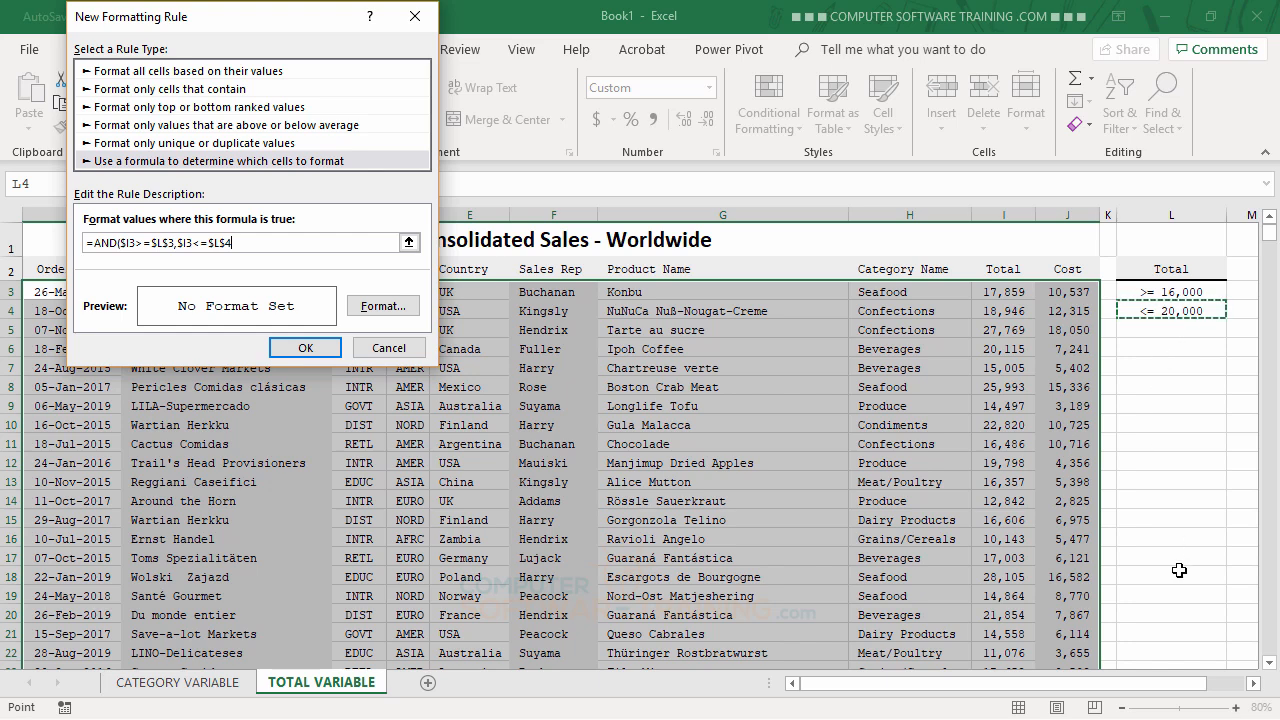
Give the new rule a light blue background fill with top and bottom borders, apply it to the records and deselect them
left_click(378, 312)
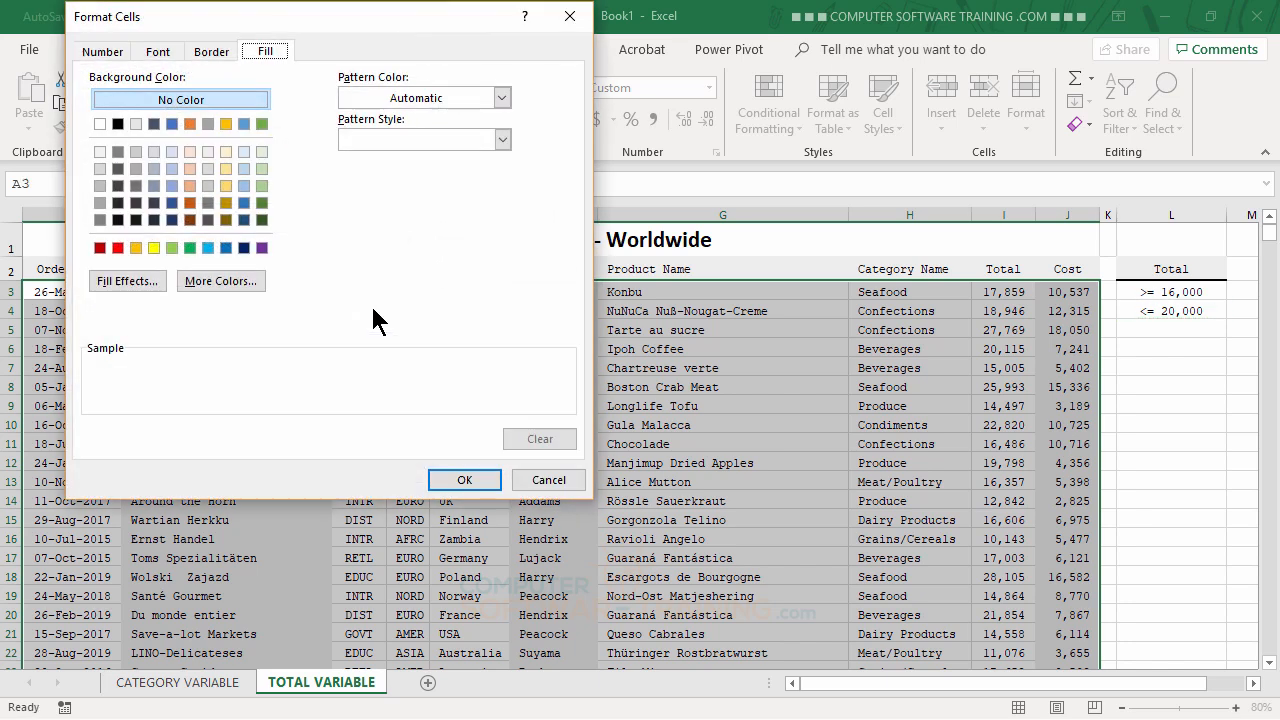
left_click(243, 169)
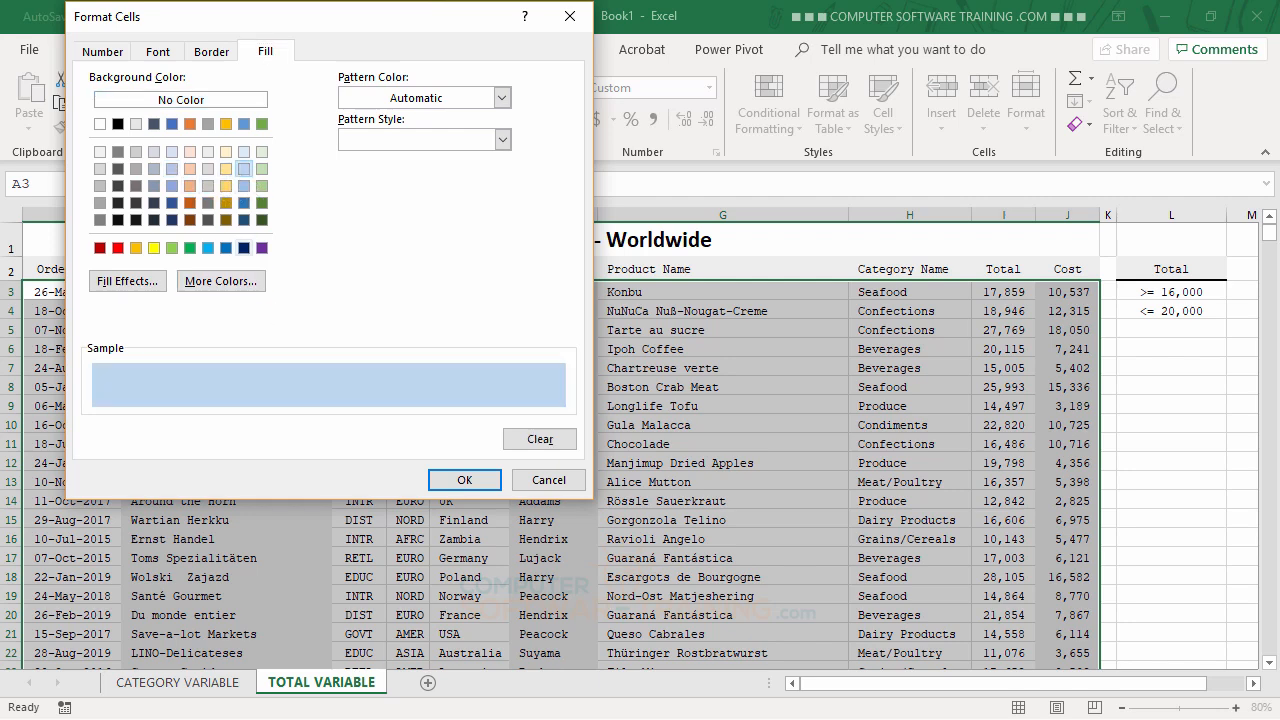
left_click(214, 55)
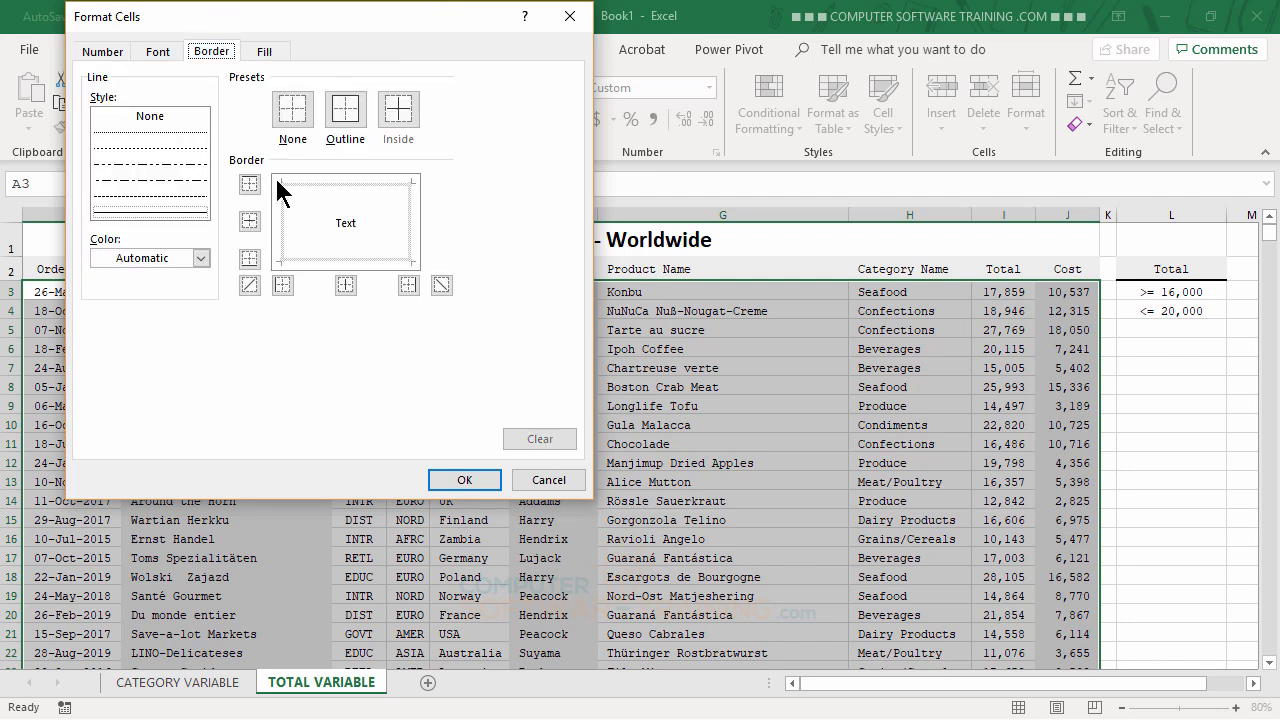
left_click(334, 184)
left_click(338, 260)
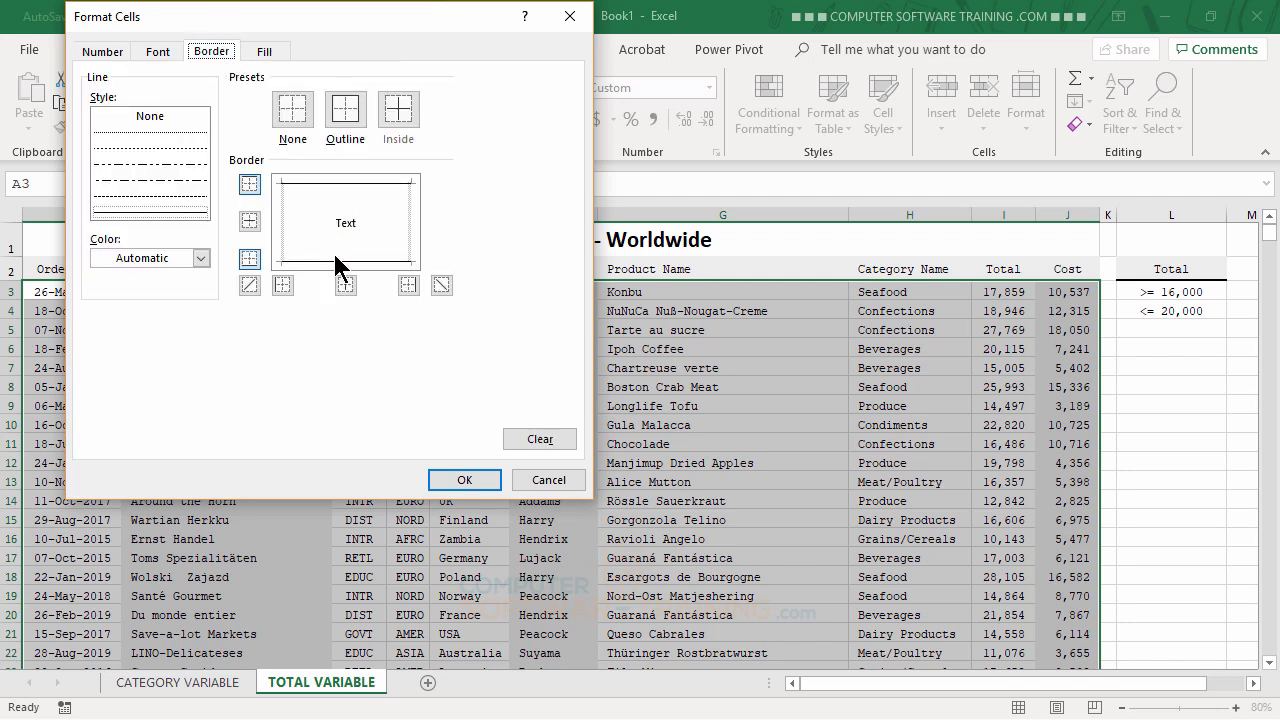
left_click(479, 486)
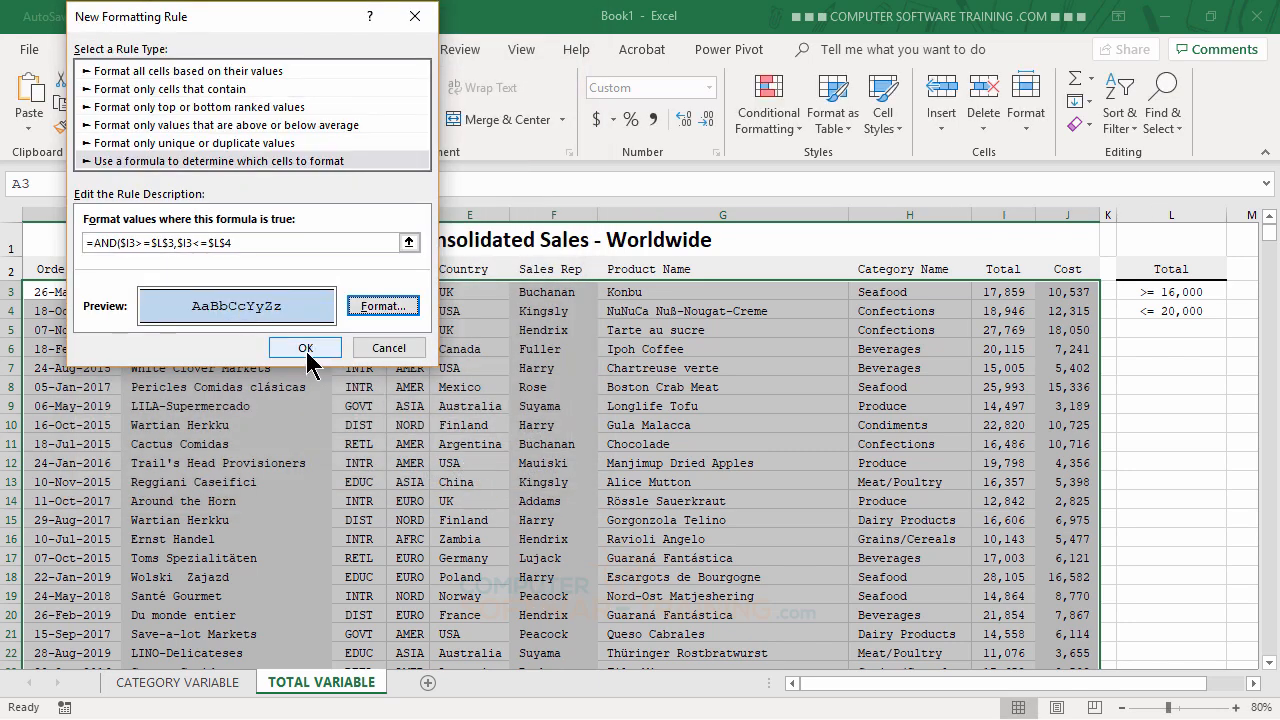
left_click(306, 348)
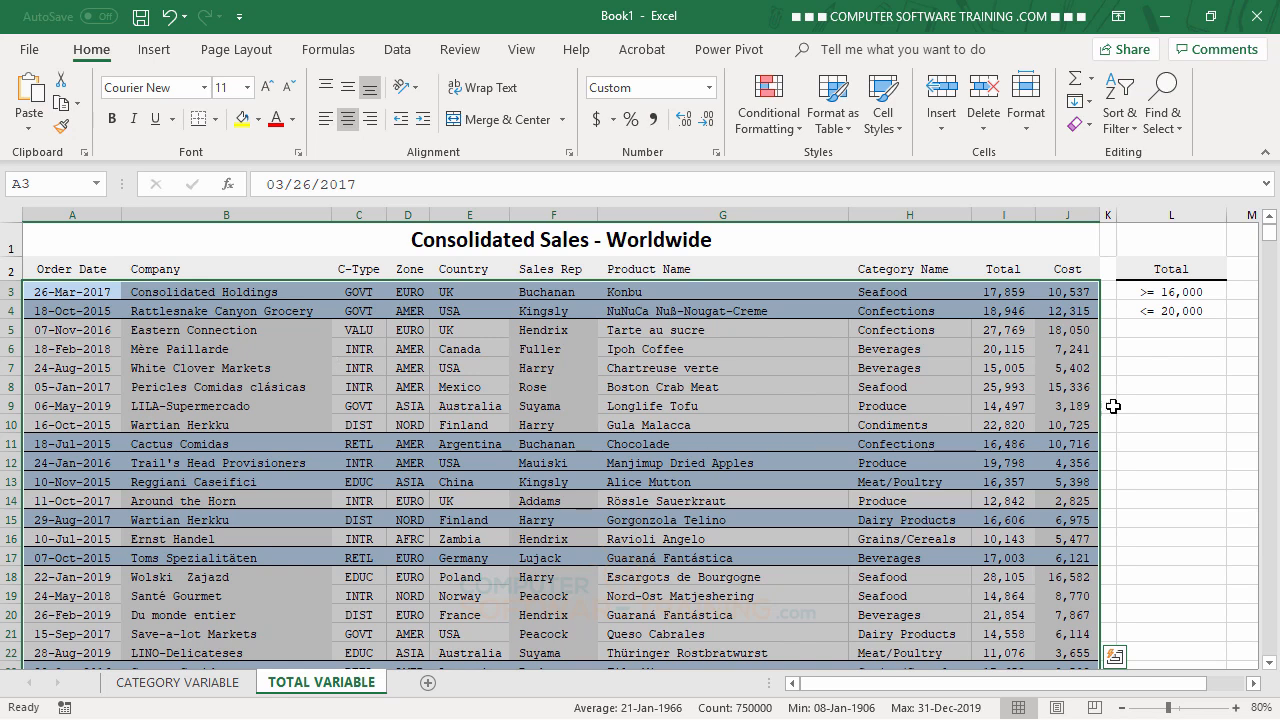
left_click(1150, 383)
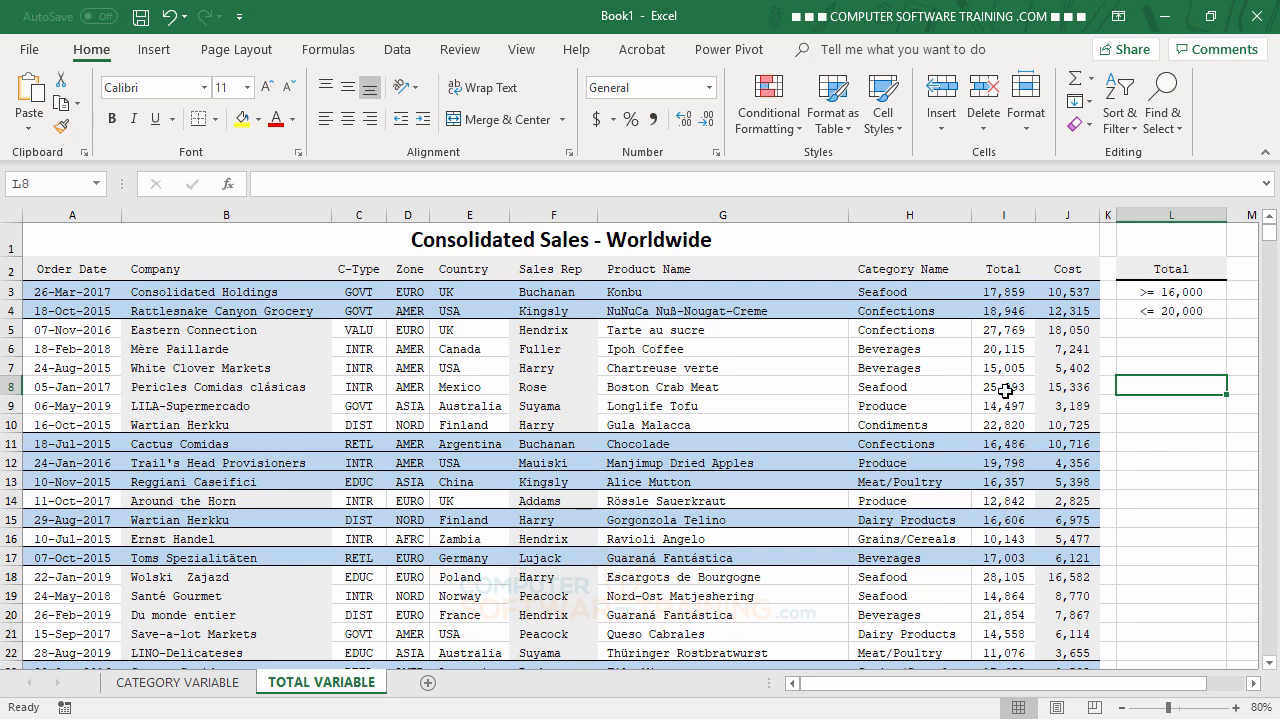
Test the lower limit by changing the Total in cell I12 to 15000
left_click(998, 457)
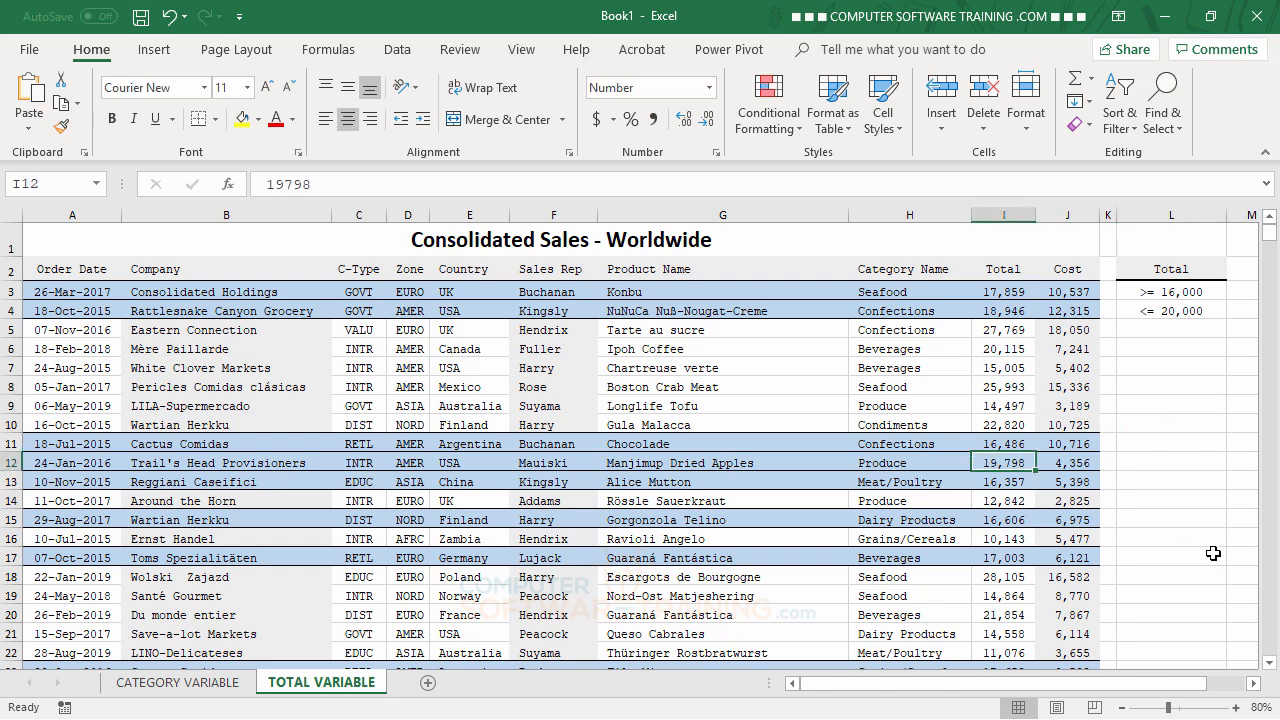
type("15000")
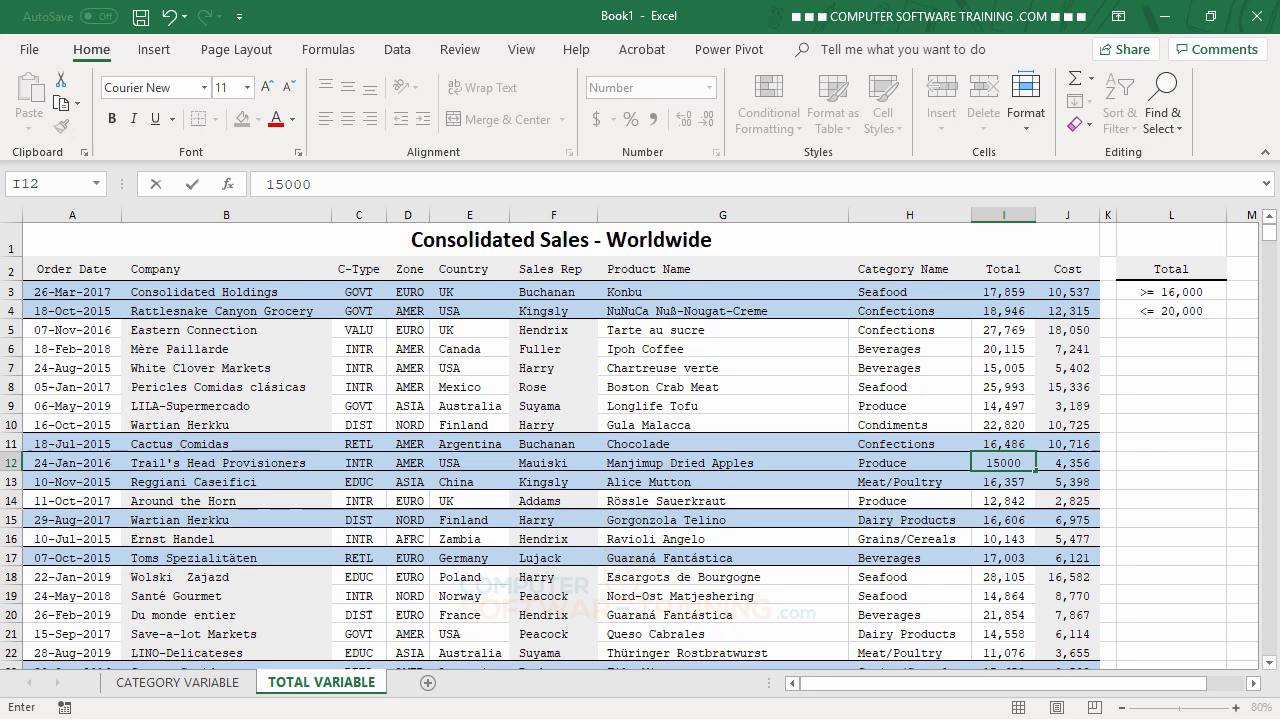
key("Return")
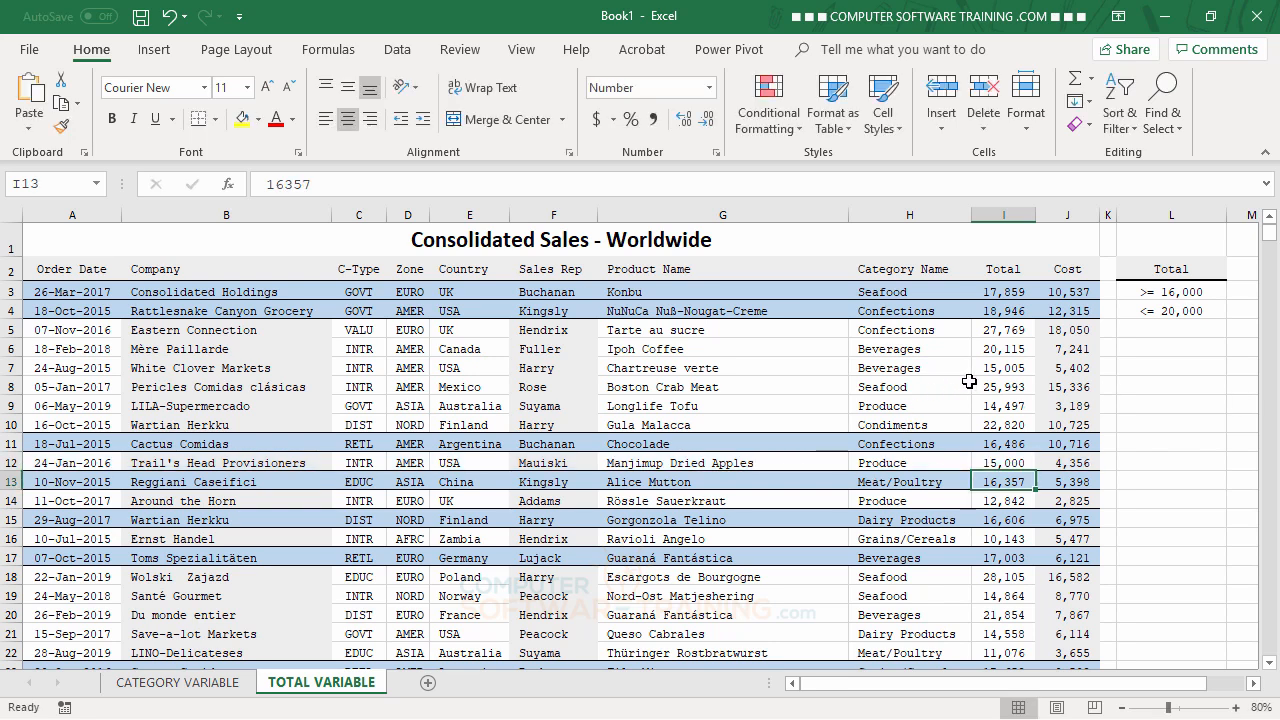
Test the upper limit by entering 21000 as the Total in cell I7 and replacing it with 20,000
left_click(996, 366)
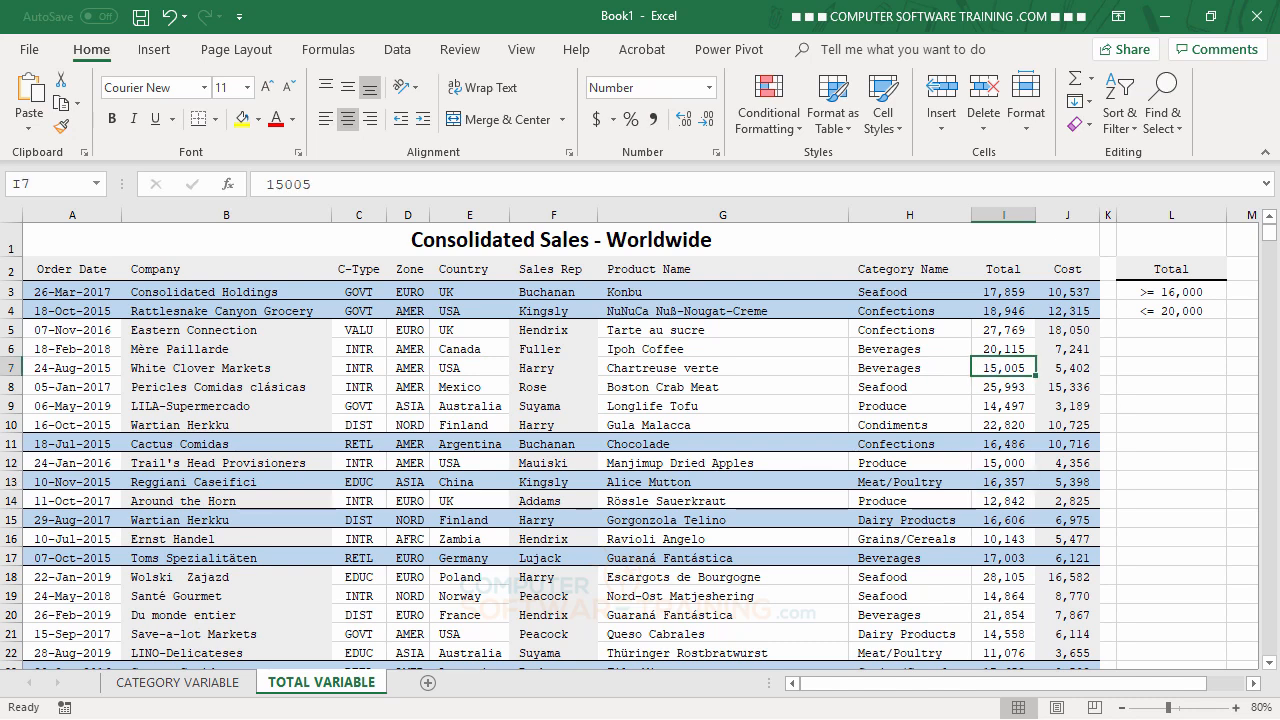
type("21000")
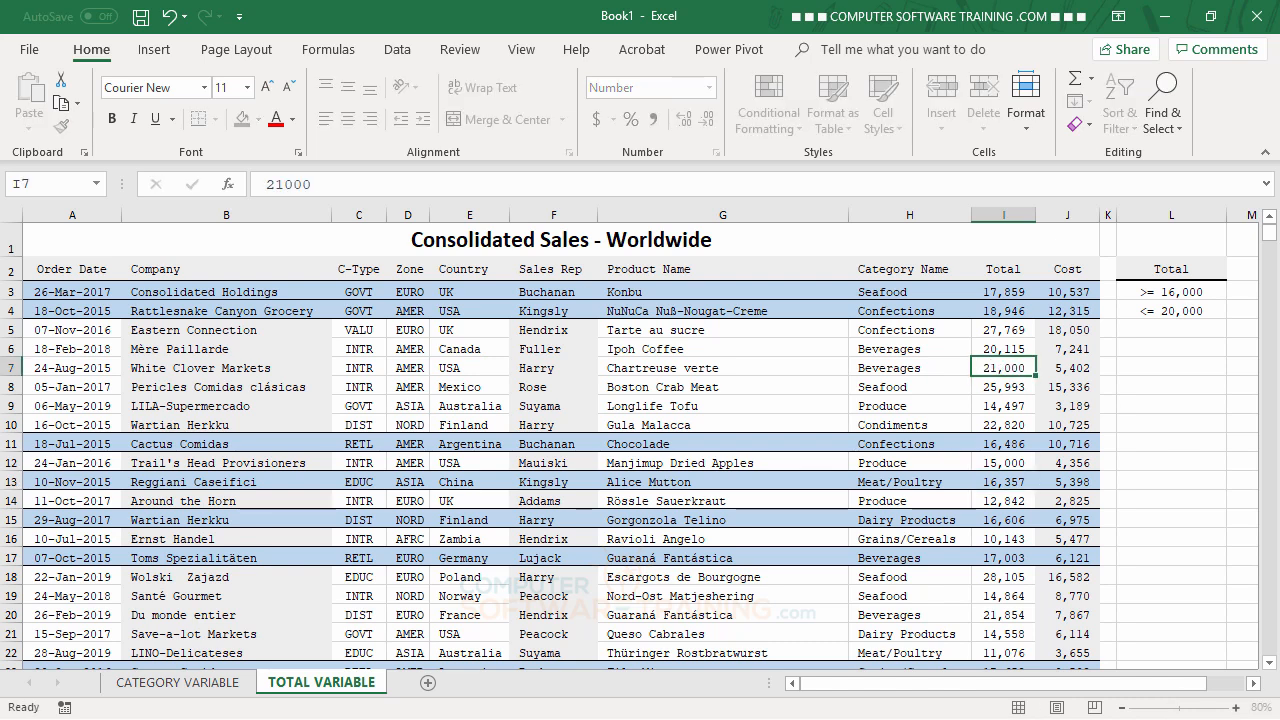
key("Return")
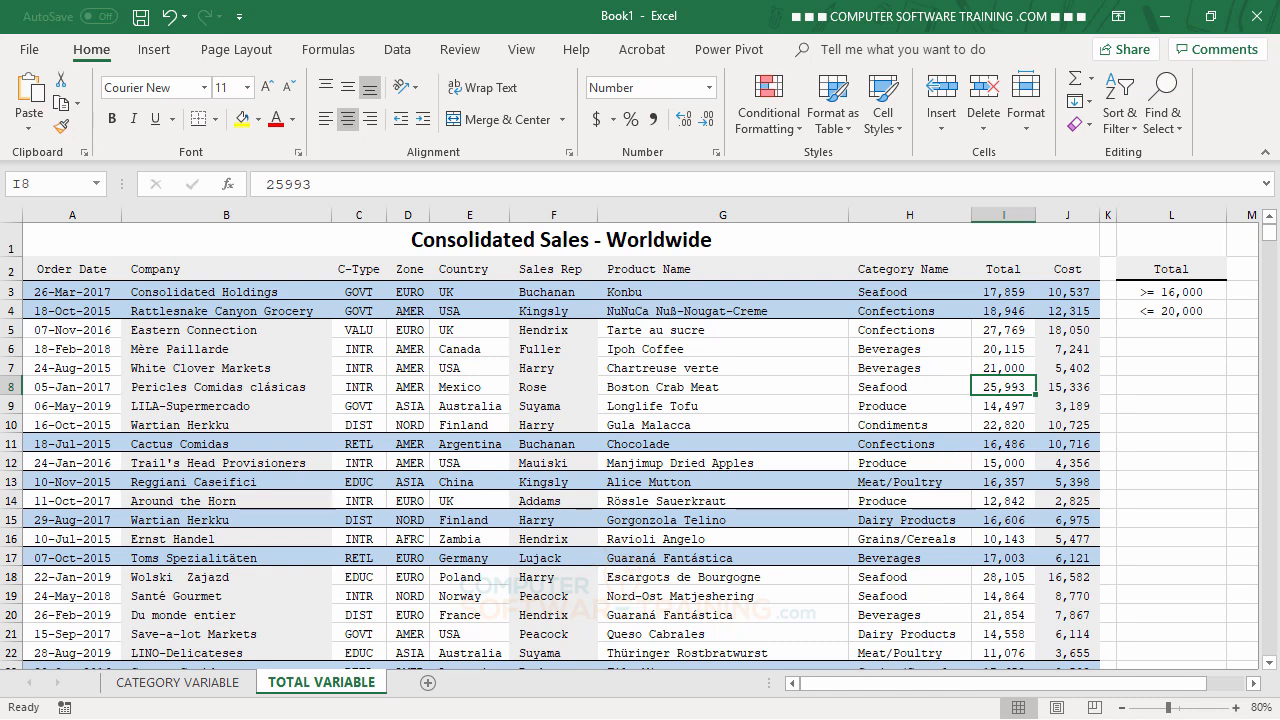
key("Up")
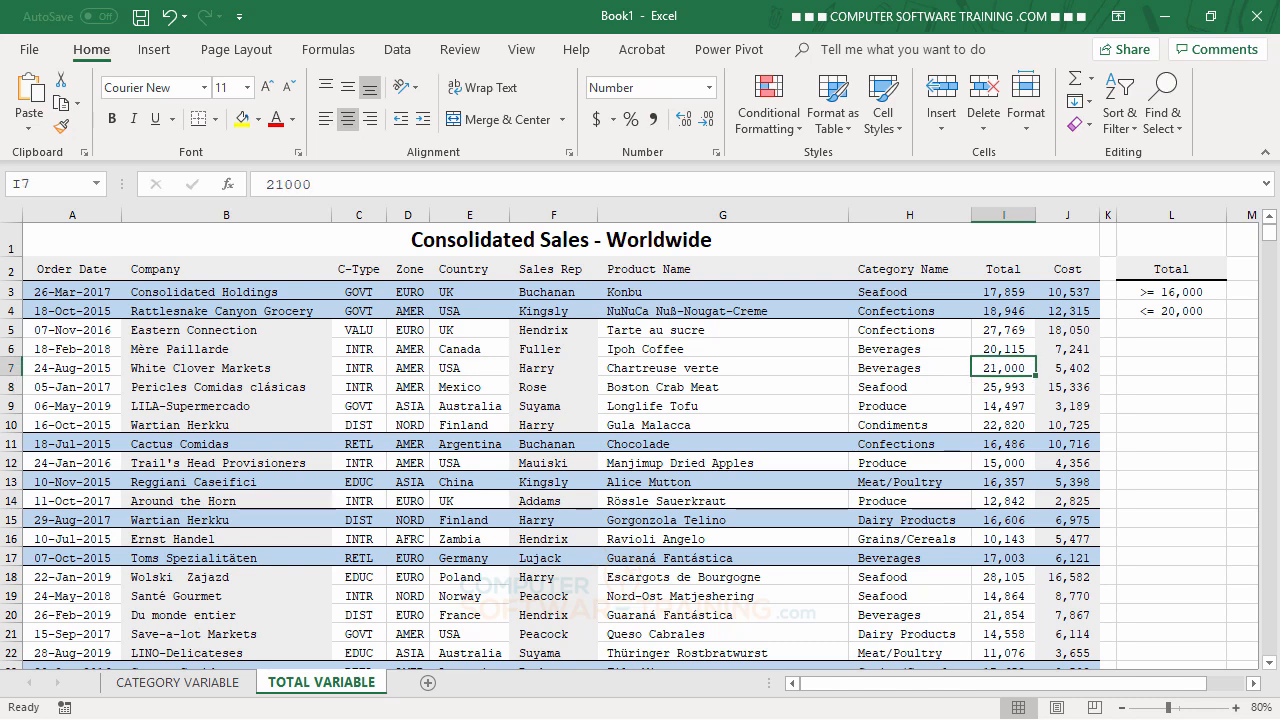
type("20,000")
key("Return")
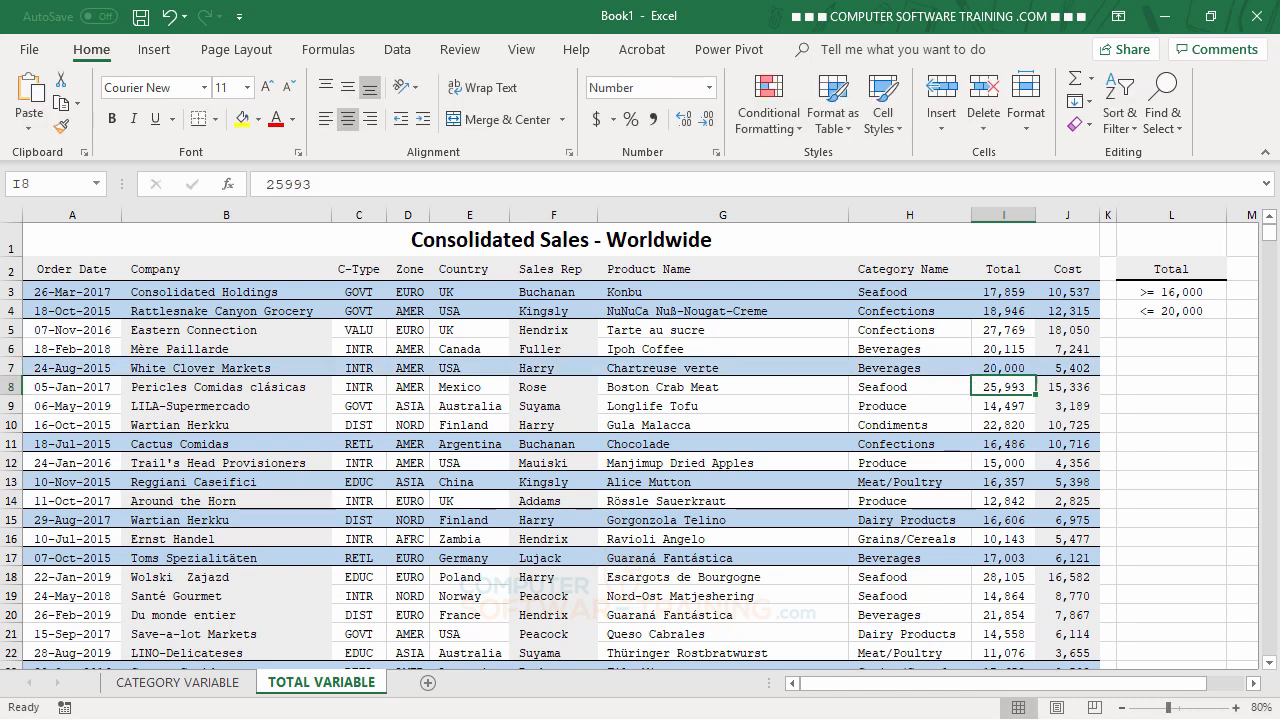